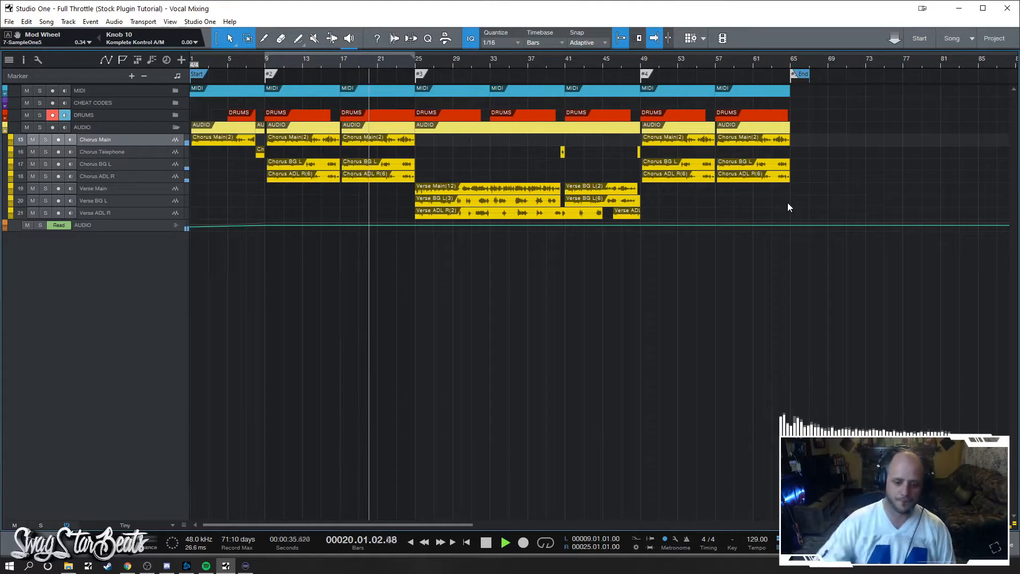
Stop playback, show the mixer and look across the instrument, drum and vocal channels.
key("space")
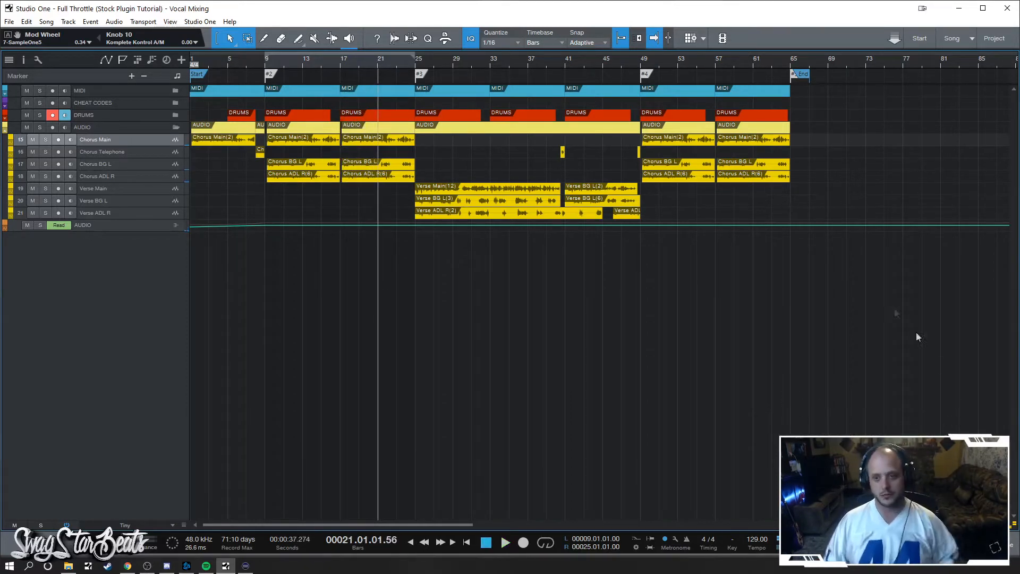
key("F3")
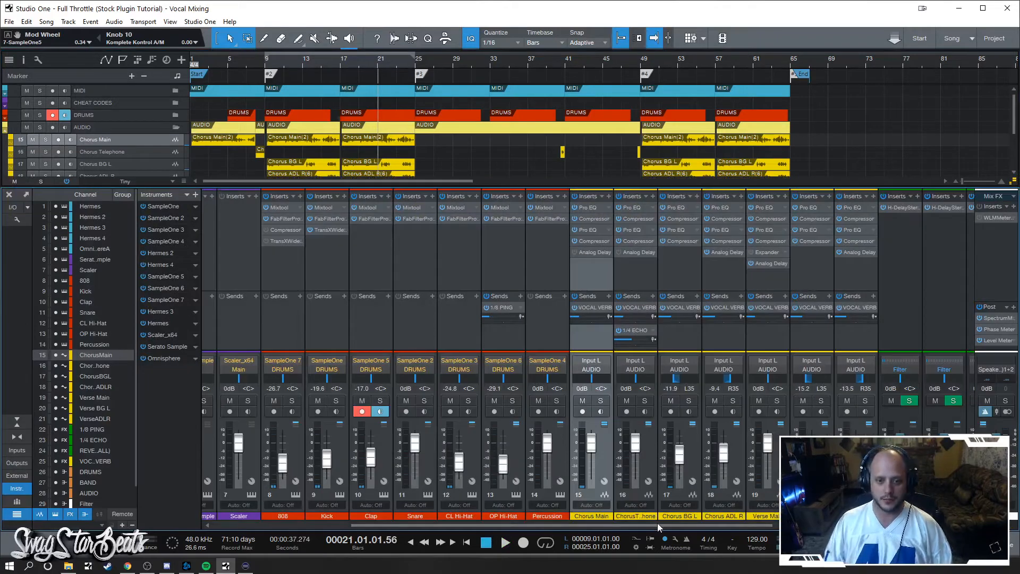
scroll(551, 515, "left", 5)
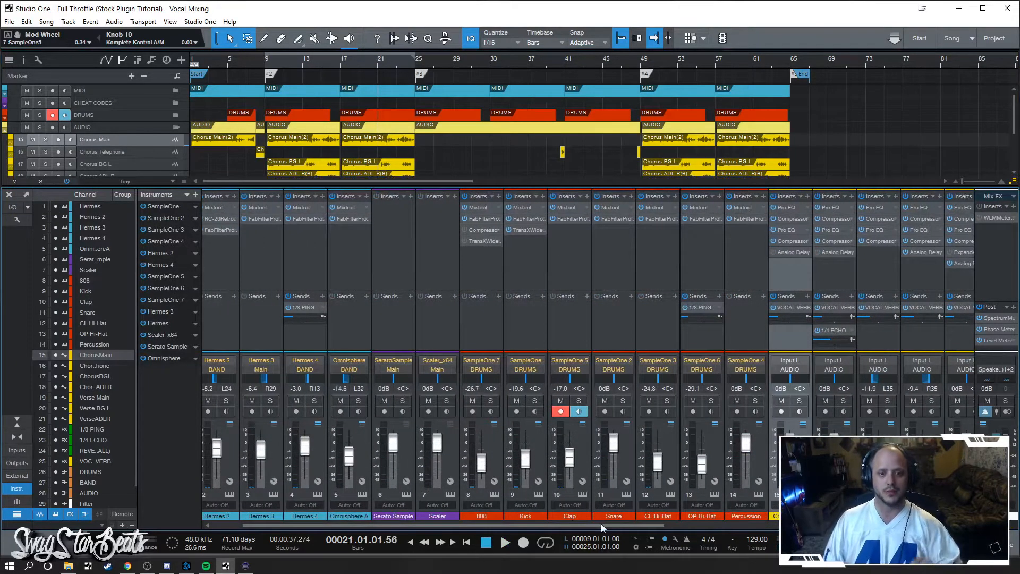
scroll(601, 523, "right", 5)
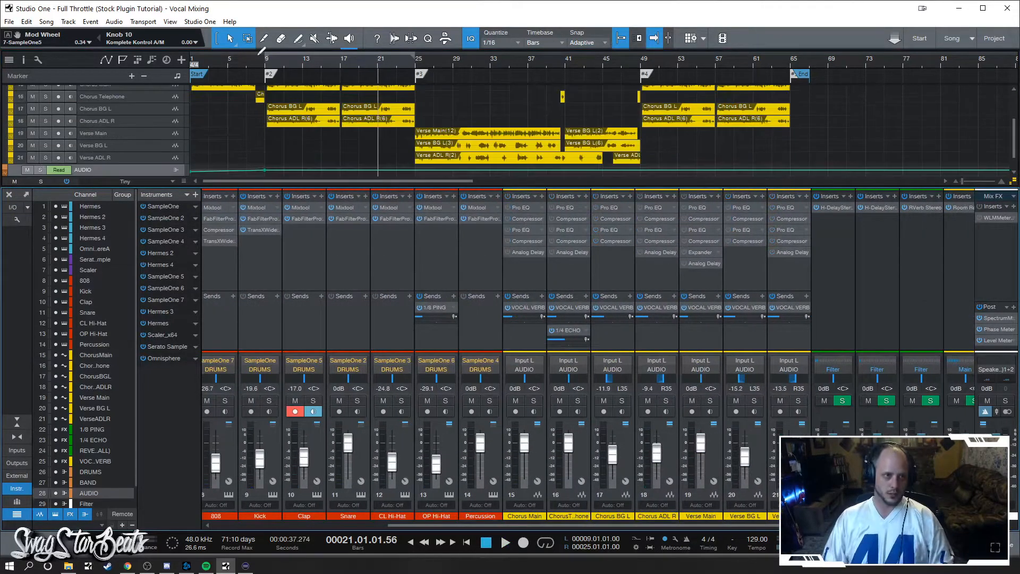
Audition the mix from bar 9 with the vocal channels' inserts bypassed, and stop playback.
left_click(265, 64)
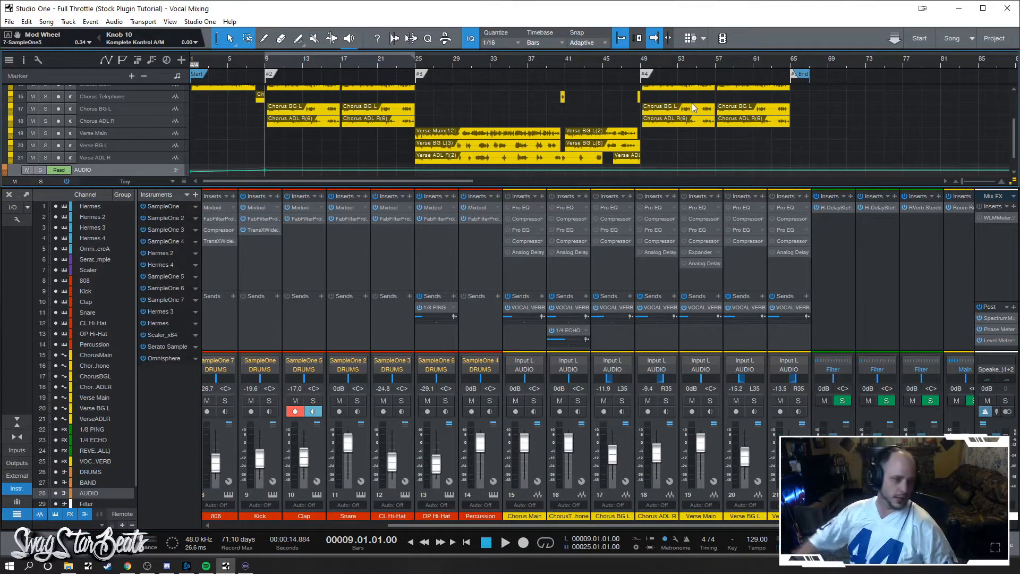
key("space")
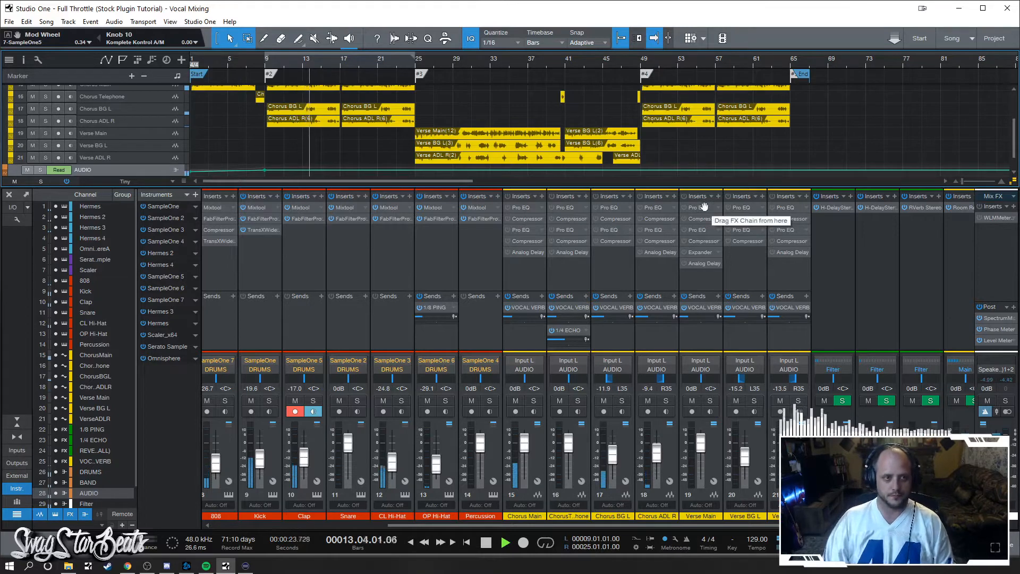
key("space")
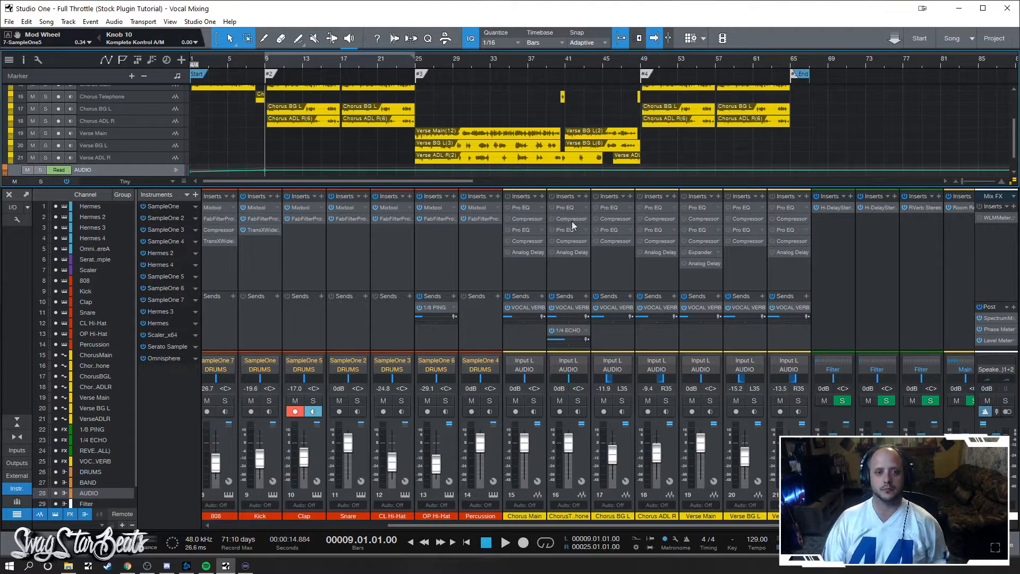
Activate the inserts on the Chorus Main channel and select that channel in the mixer.
left_click(506, 196)
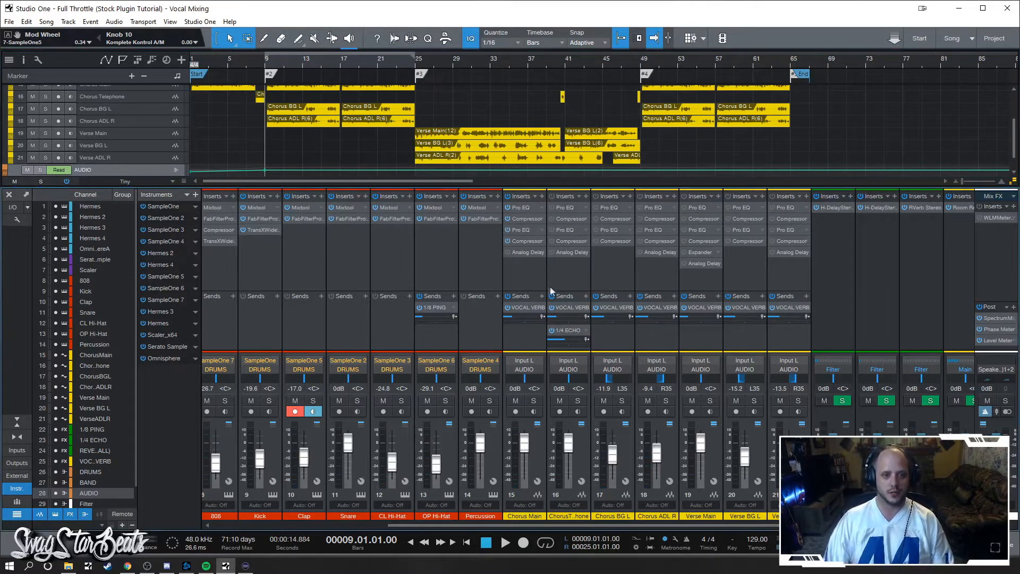
key("F3")
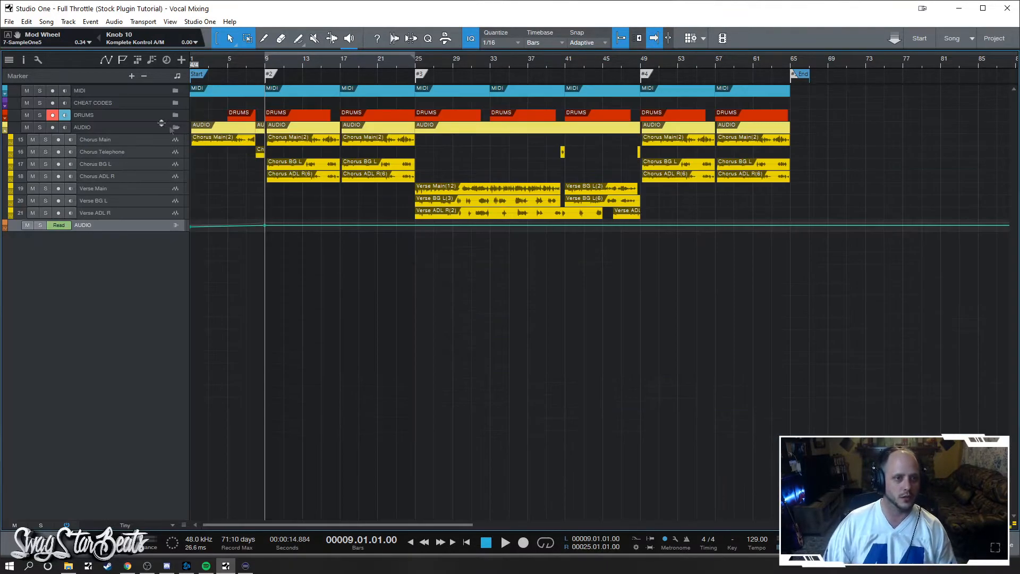
key("F3")
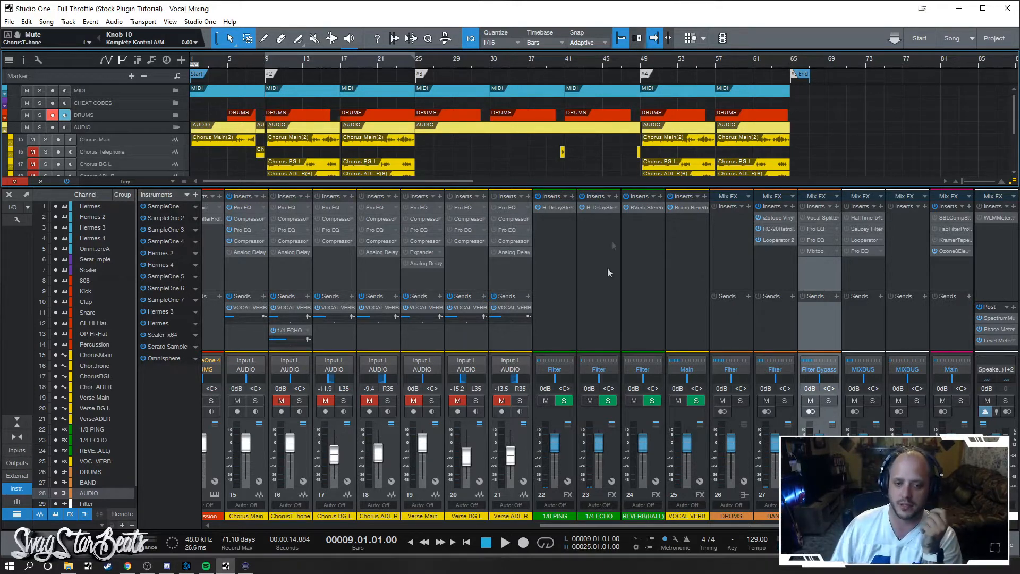
left_click_drag(712, 526, 575, 527)
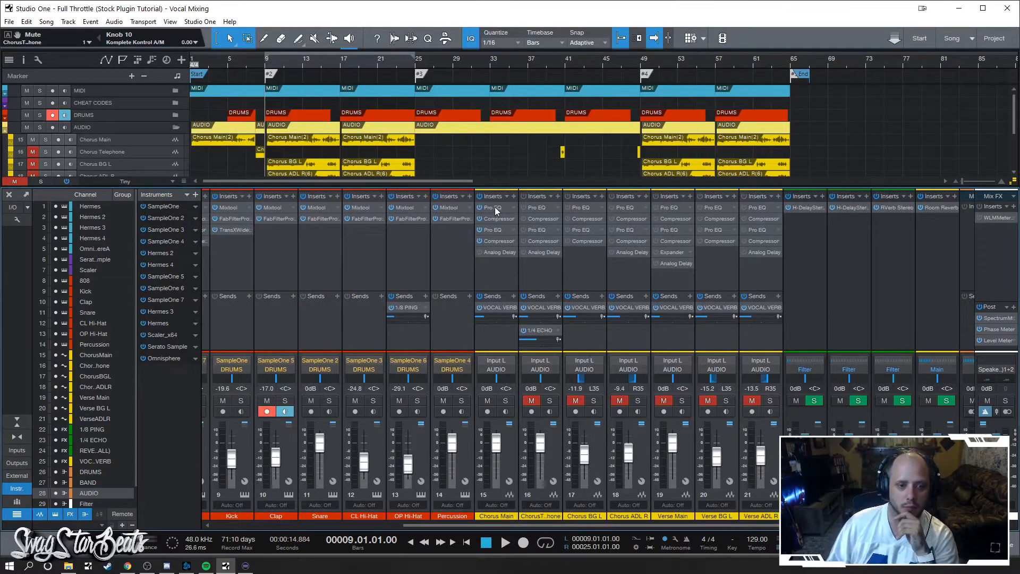
left_click(503, 270)
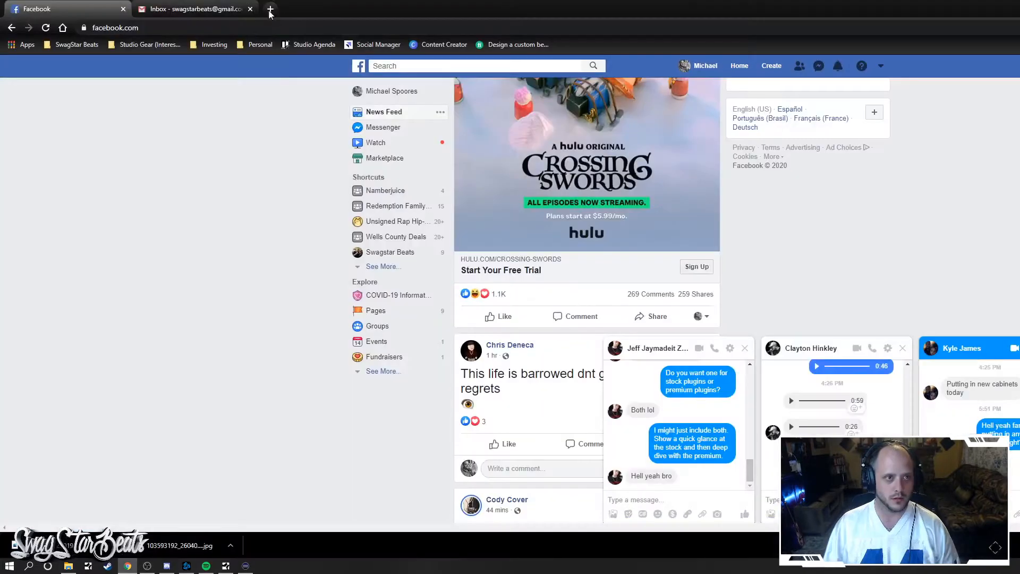
Switch to Chrome and open splice.com in a new tab.
left_click(270, 9)
type("spi")
key("BackSpace")
type("lice.com")
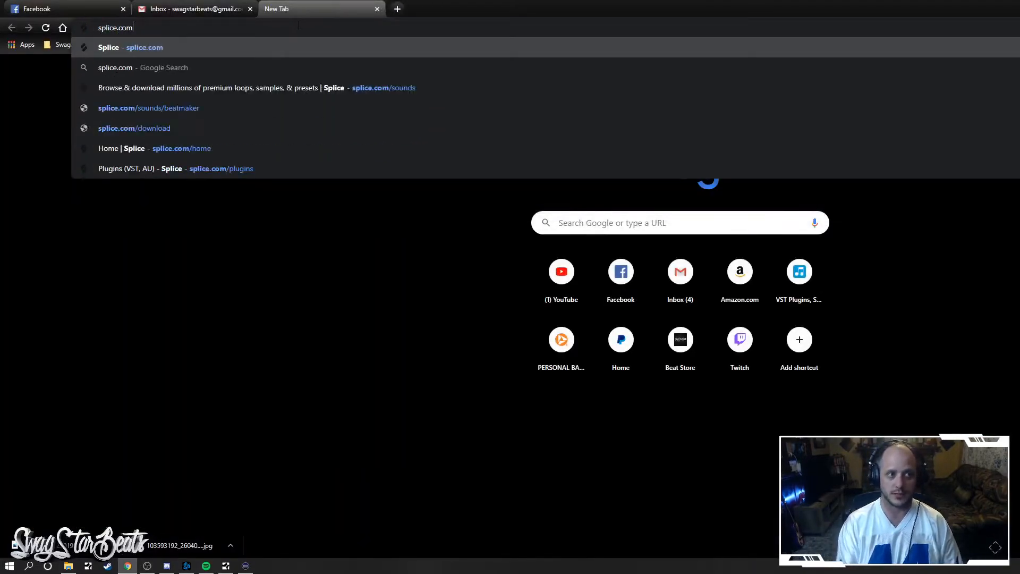
key("Return")
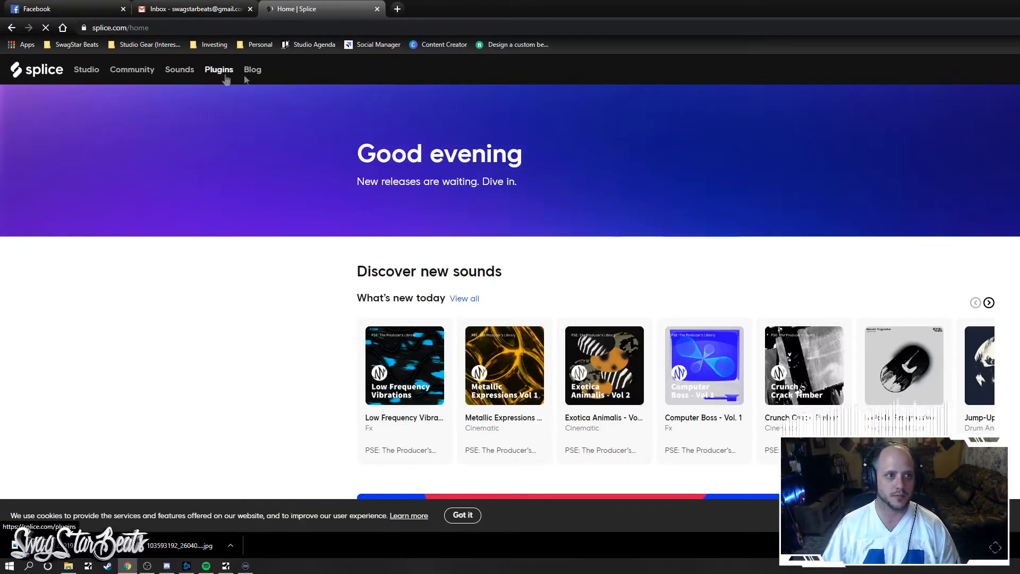
Look at Splice's Sounds section and open the Studio One Professional product page from Plugins.
left_click(174, 74)
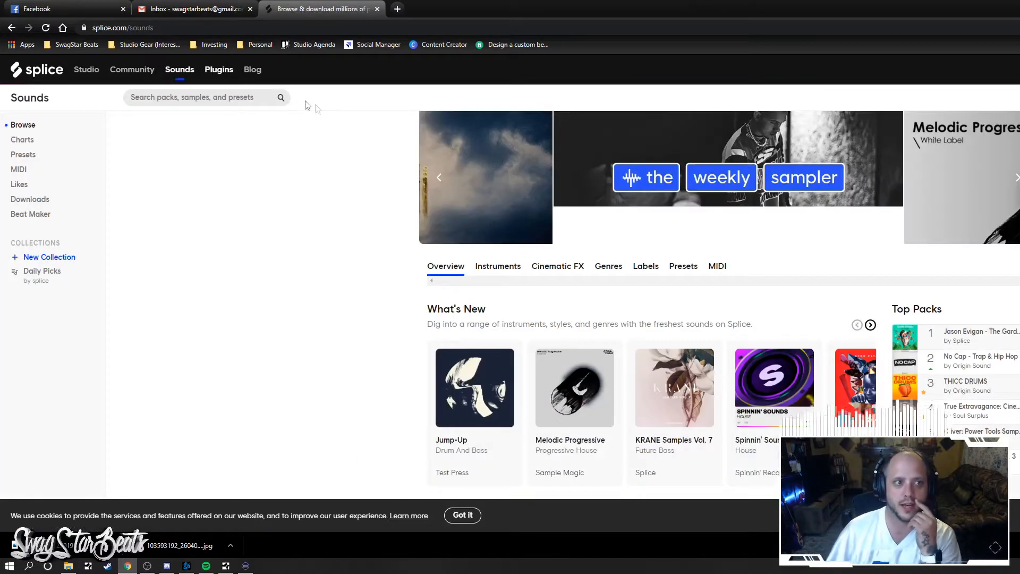
left_click(216, 74)
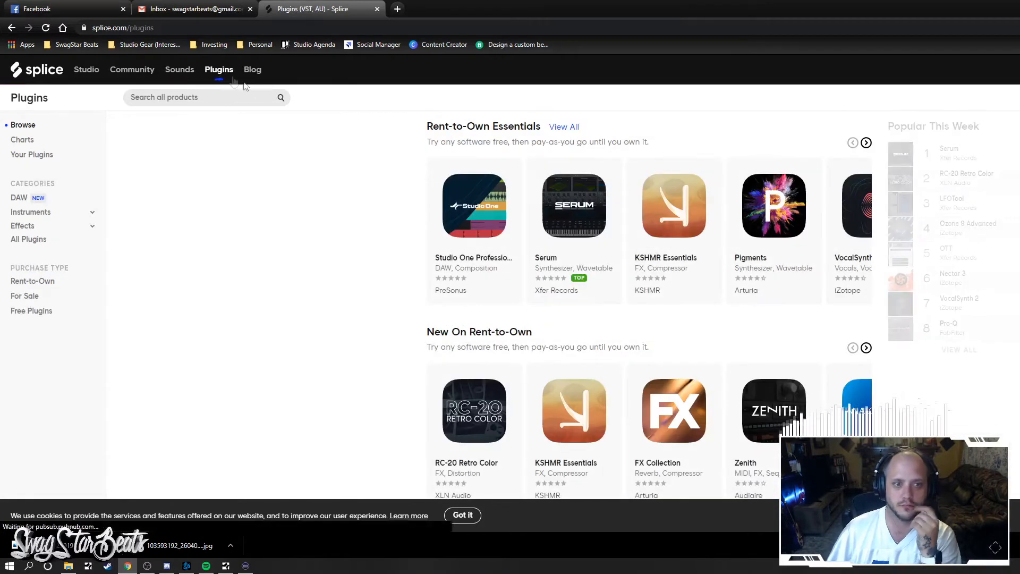
left_click(470, 250)
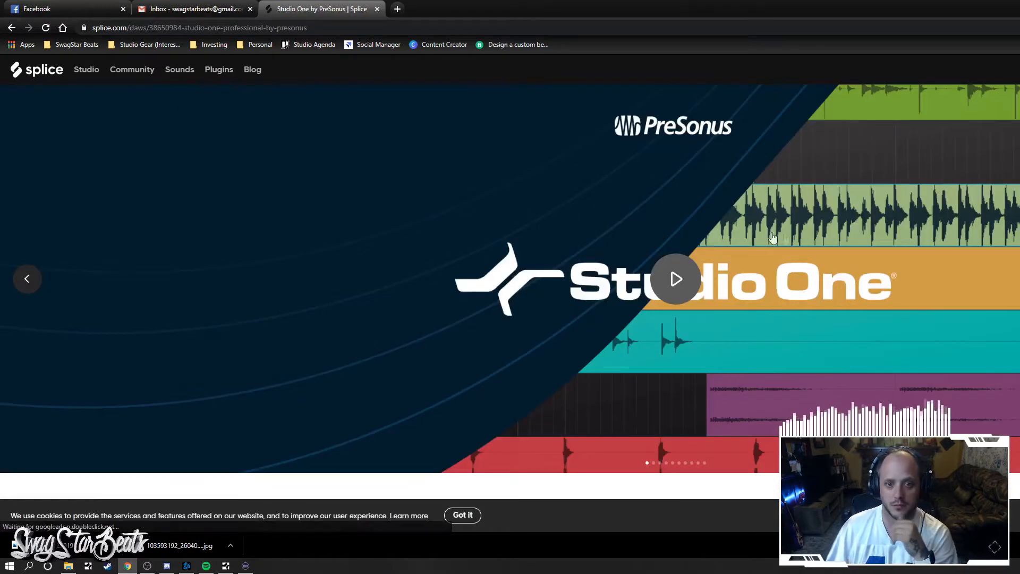
scroll(751, 234, "down", 6)
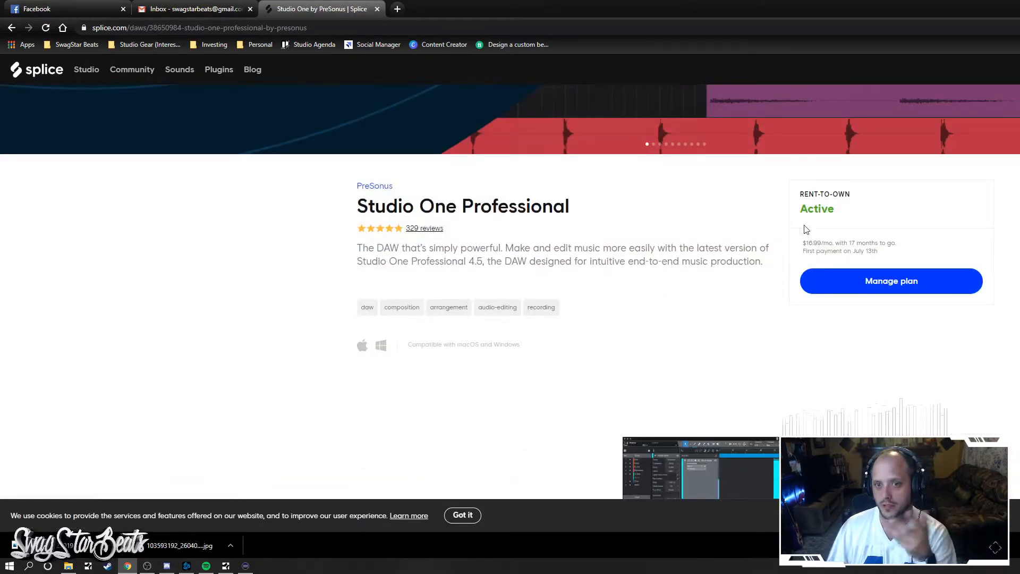
Examine the rent-to-own status, monthly price and product details of Studio One Professional, and return to Studio One.
left_click_drag(797, 210, 862, 212)
left_click(863, 211)
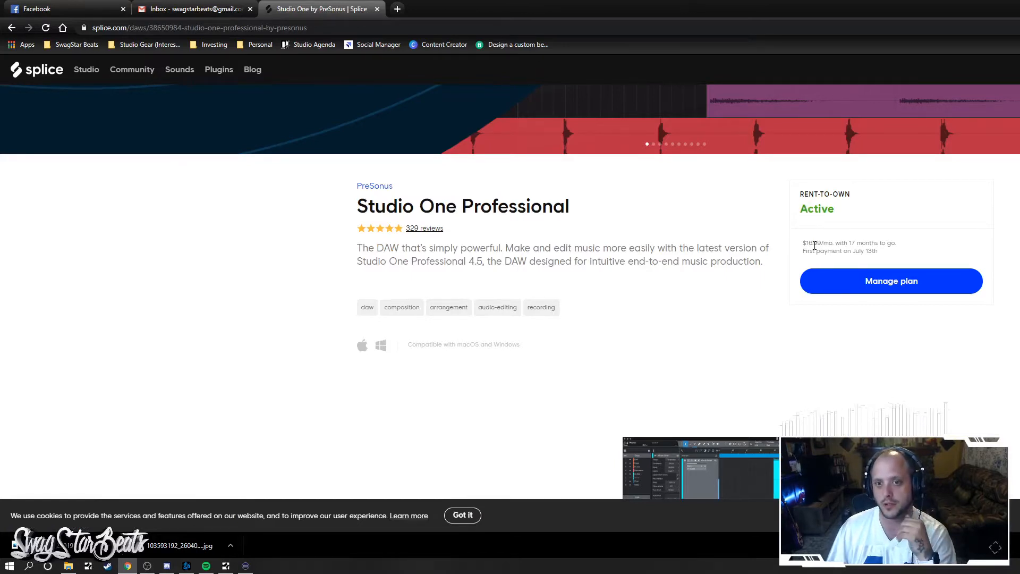
left_click_drag(807, 244, 840, 243)
left_click(841, 242)
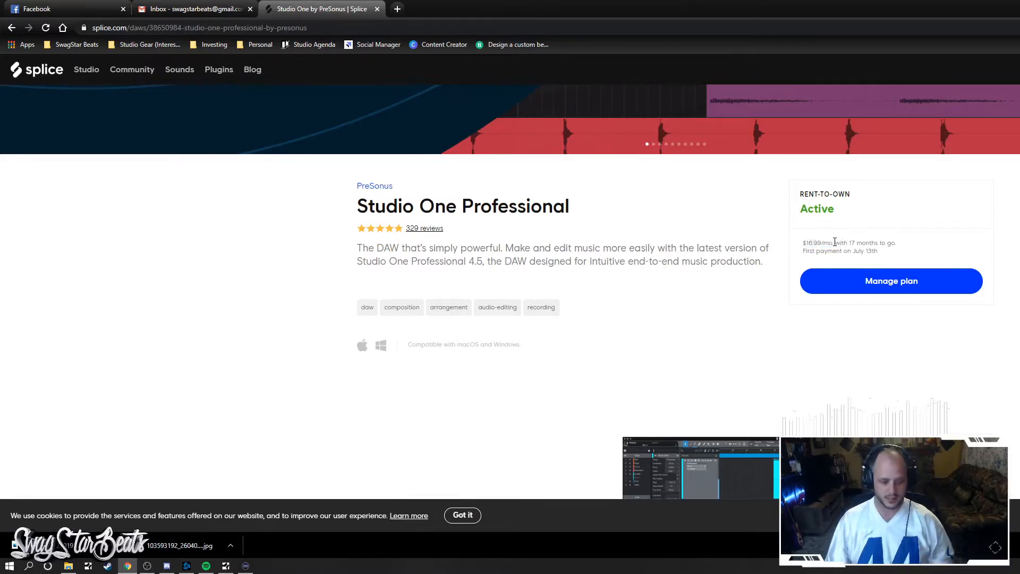
key("super+Down")
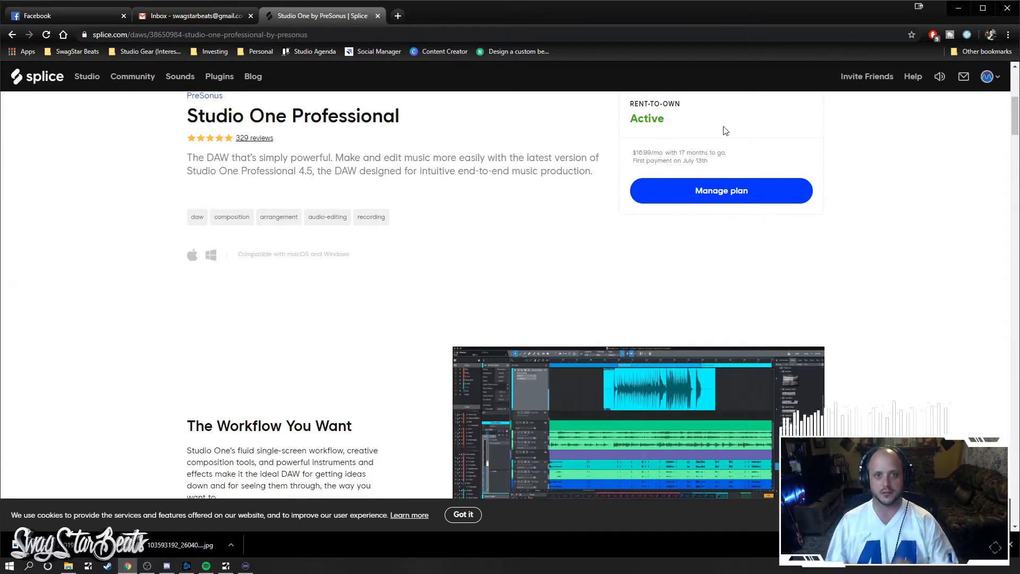
scroll(723, 132, "up", 3)
left_click_drag(633, 312, 679, 312)
left_click(642, 302)
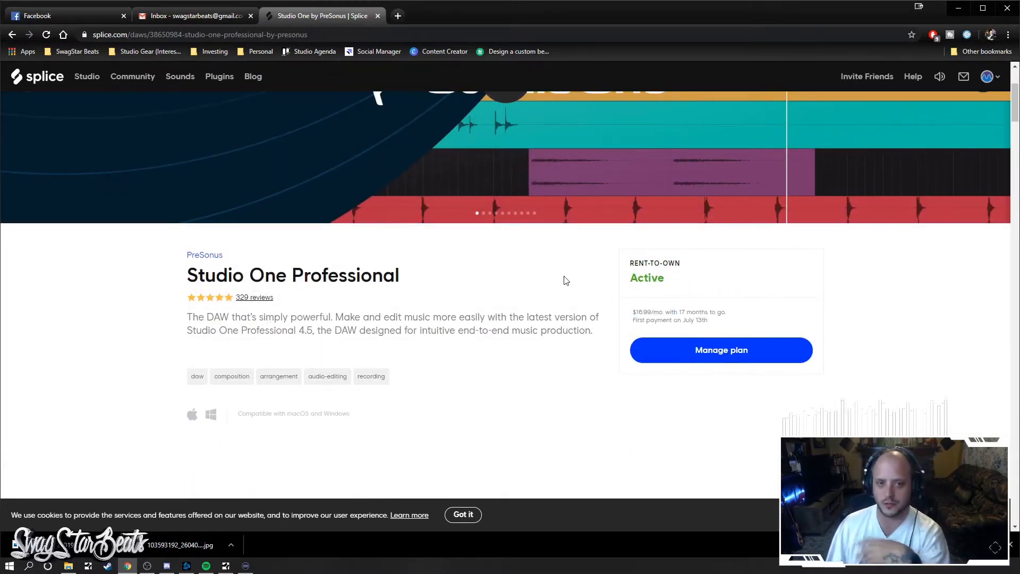
scroll(476, 346, "down", 5)
scroll(477, 342, "down", 2)
scroll(482, 330, "up", 10)
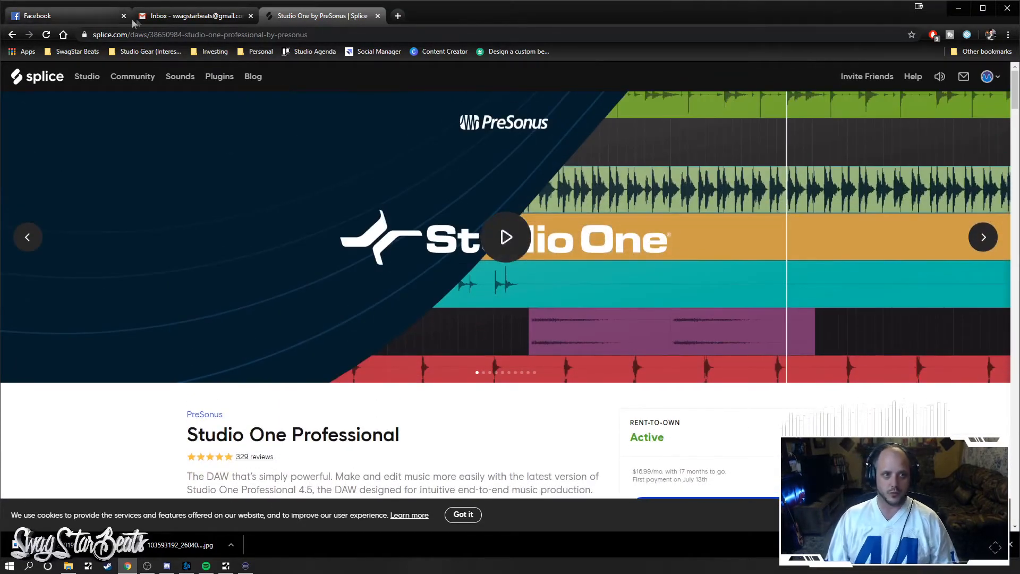
left_click(956, 9)
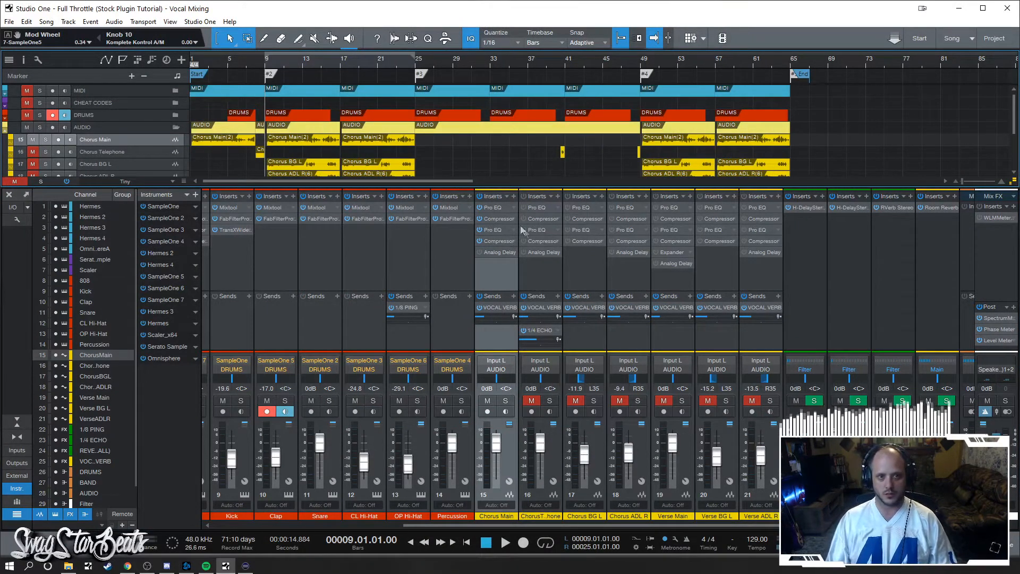
Open the first Pro EQ on Chorus Main and place its window where the whole plugin is visible.
left_click(492, 208)
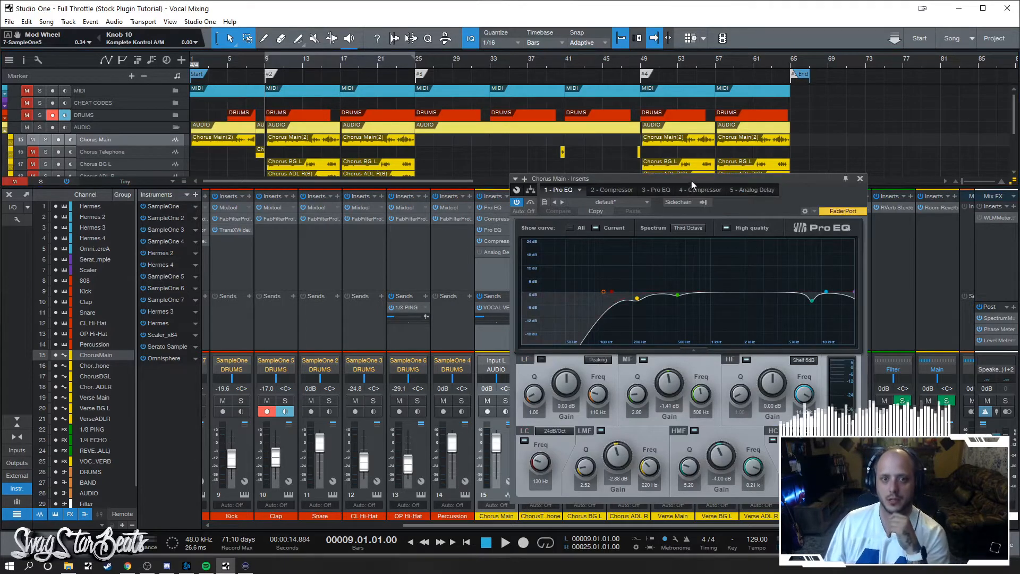
left_click_drag(691, 179, 578, 129)
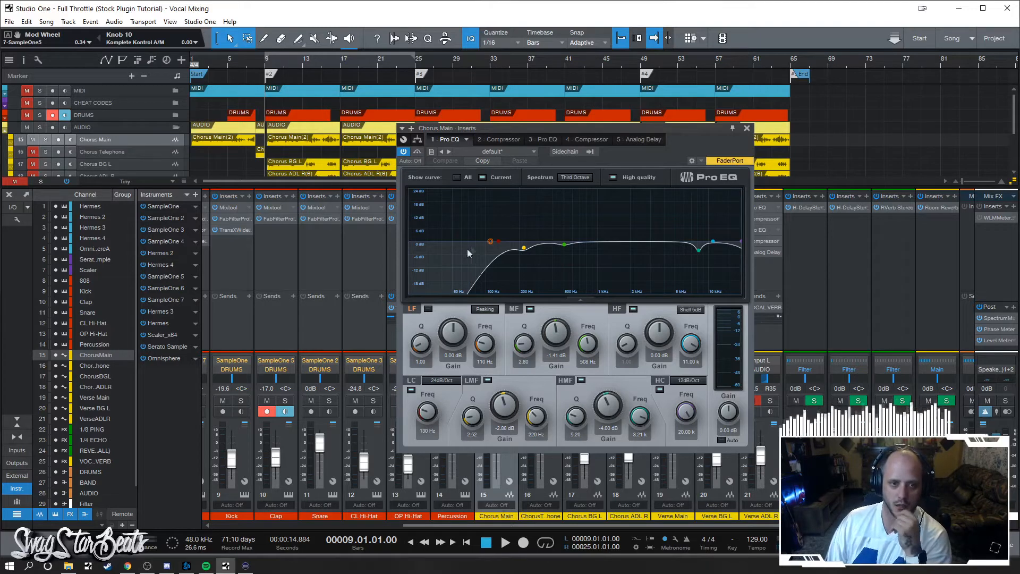
mouse_move(526, 251)
left_mouse_down()
mouse_move(524, 261)
mouse_move(525, 250)
left_mouse_up()
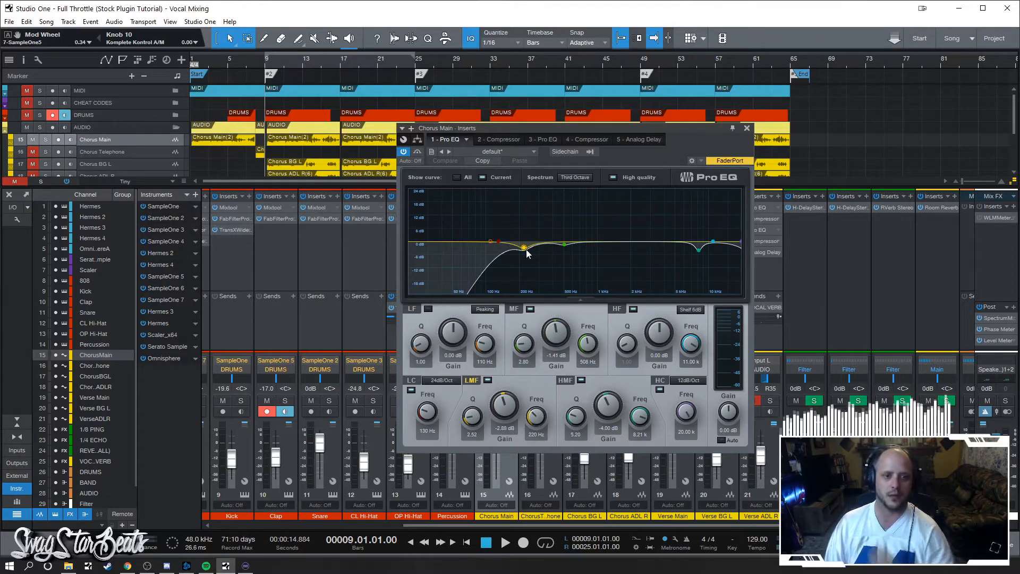
left_click_drag(592, 129, 639, 121)
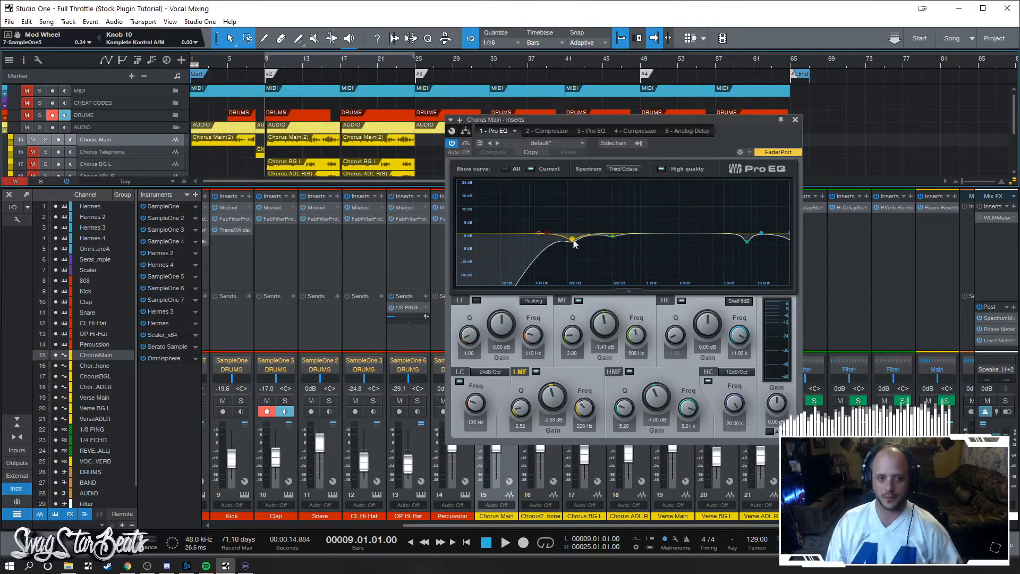
Audition the Pro EQ's LMF band boosted to about 15.8 dB near 213 Hz, and return it to about -2.1 dB.
left_click_drag(572, 240, 571, 198)
key("space")
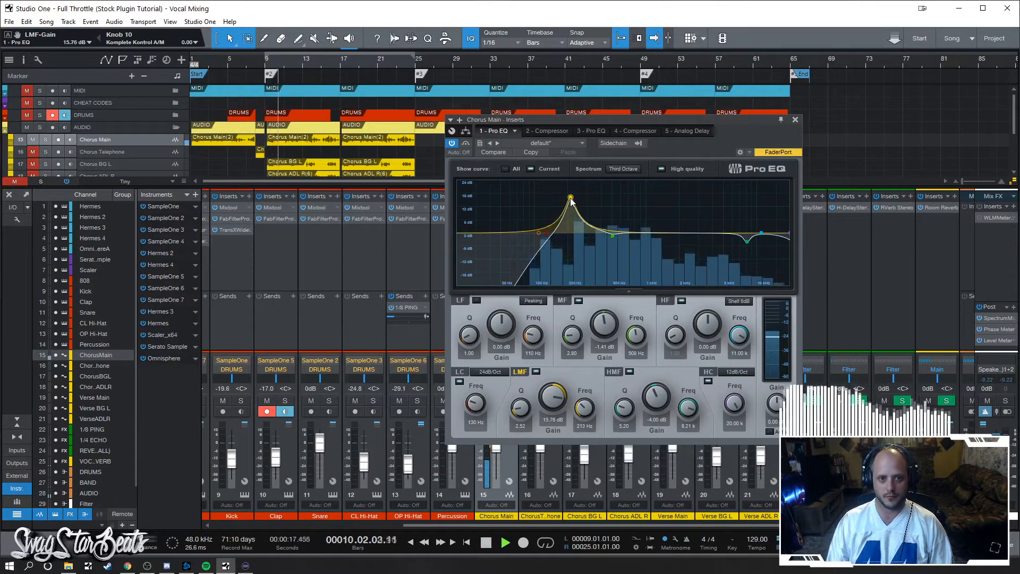
key("space")
left_click_drag(571, 198, 570, 242)
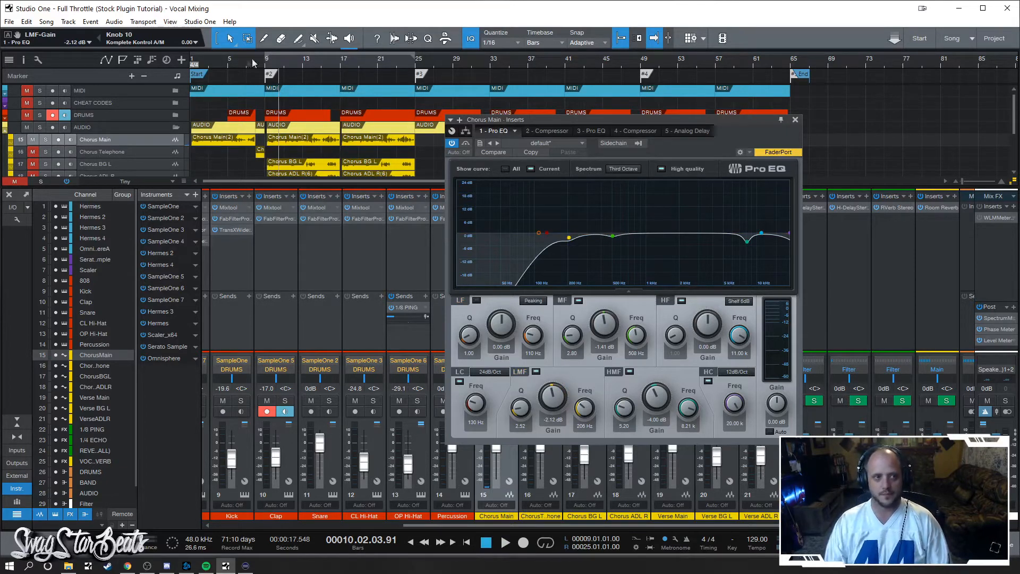
While playing from bar 9, set the LMF band to about 185 Hz, -2.6 dB gain and a Q of 1.92.
left_click(267, 68)
key("space")
left_click_drag(571, 242, 565, 243)
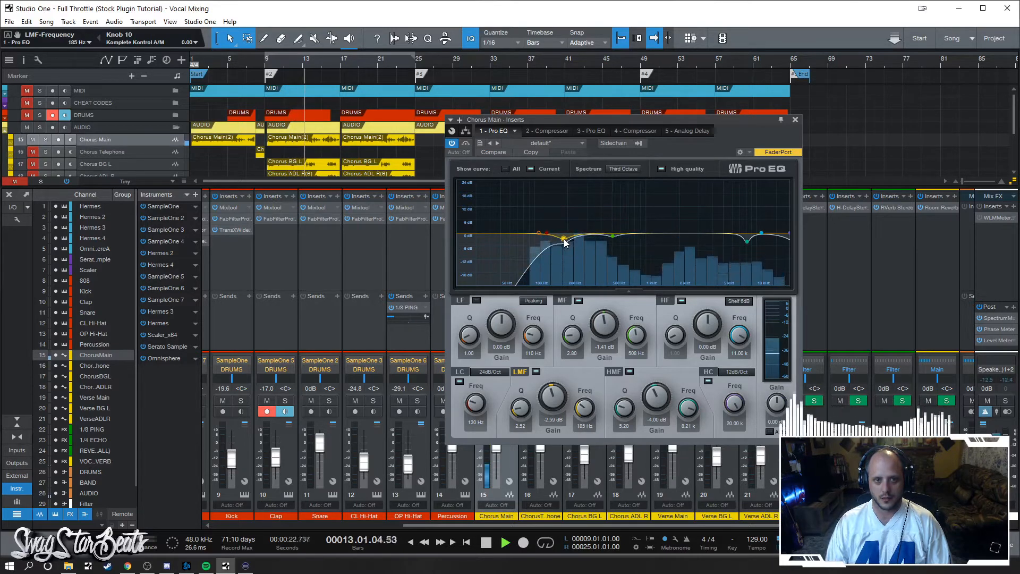
scroll(566, 243, "down", 5)
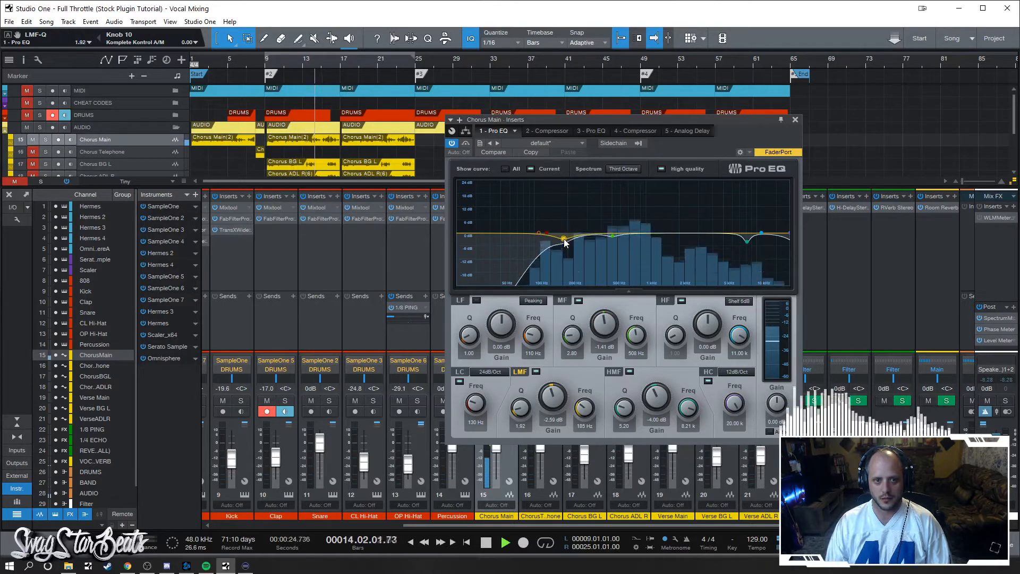
key("space")
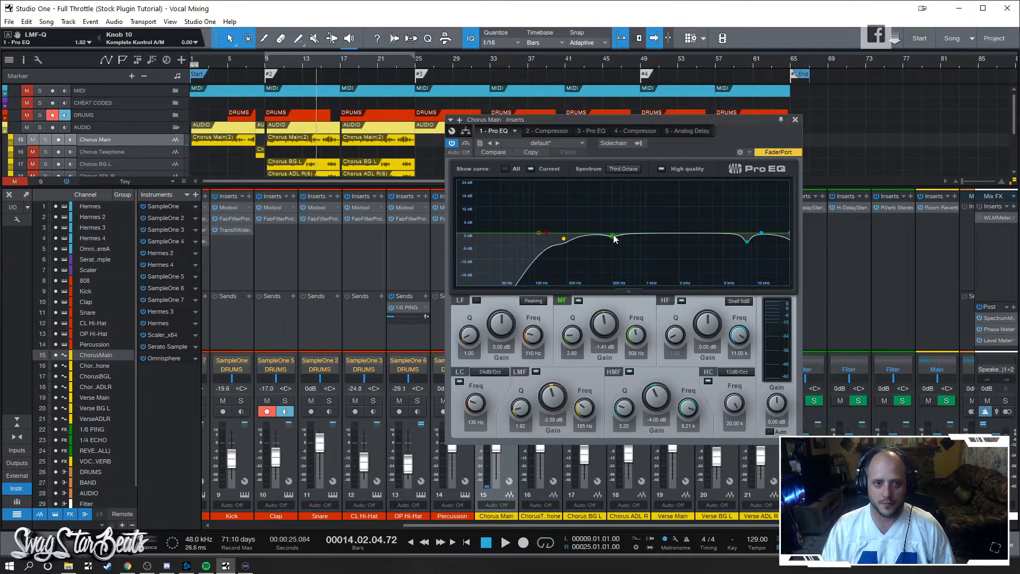
Audition the Pro EQ's MF band boosted to about 14.6 dB while playing from bar 9, and return it to about -1.4 dB.
left_click_drag(613, 237, 612, 199)
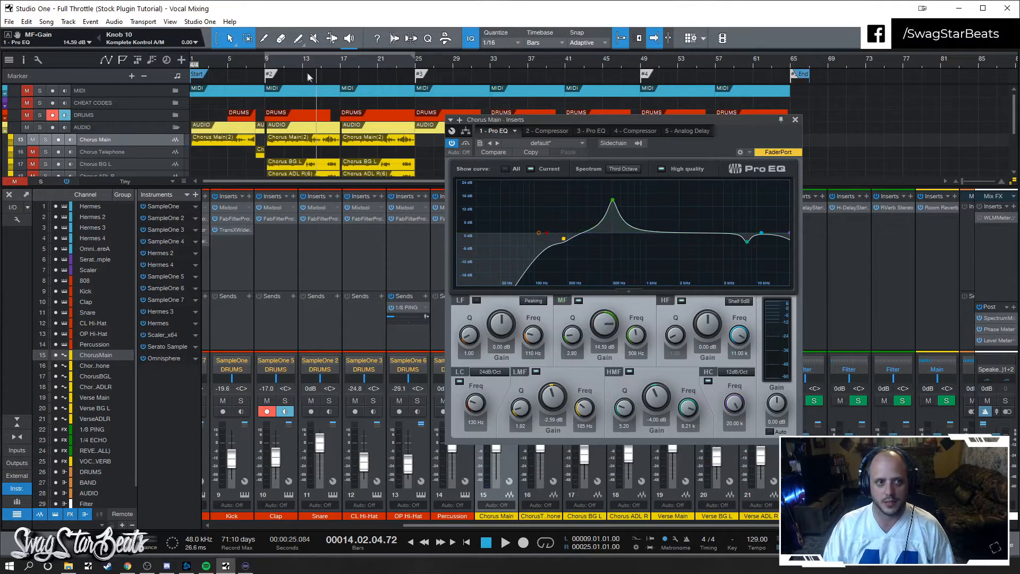
left_click(266, 66)
key("space")
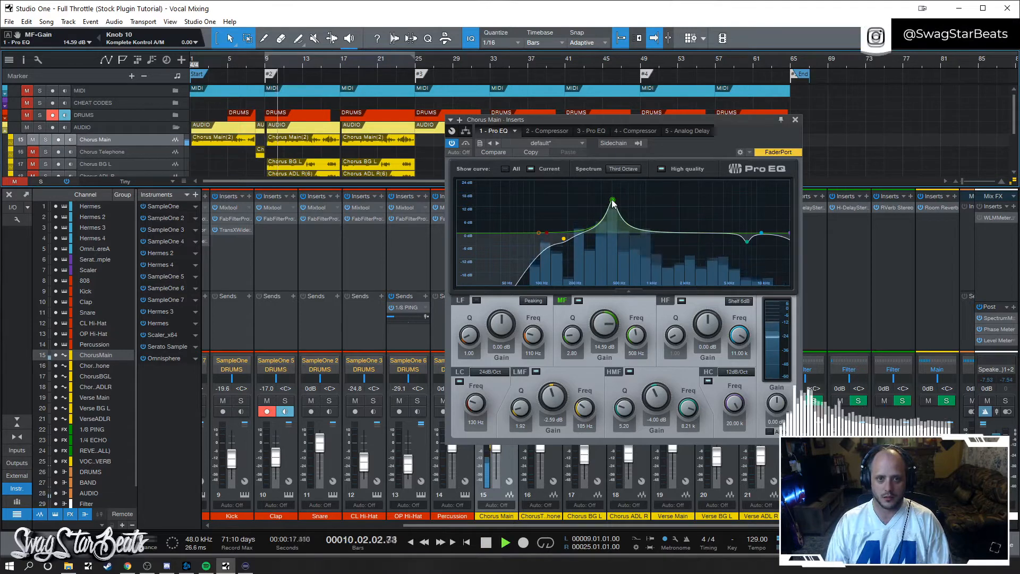
key("space")
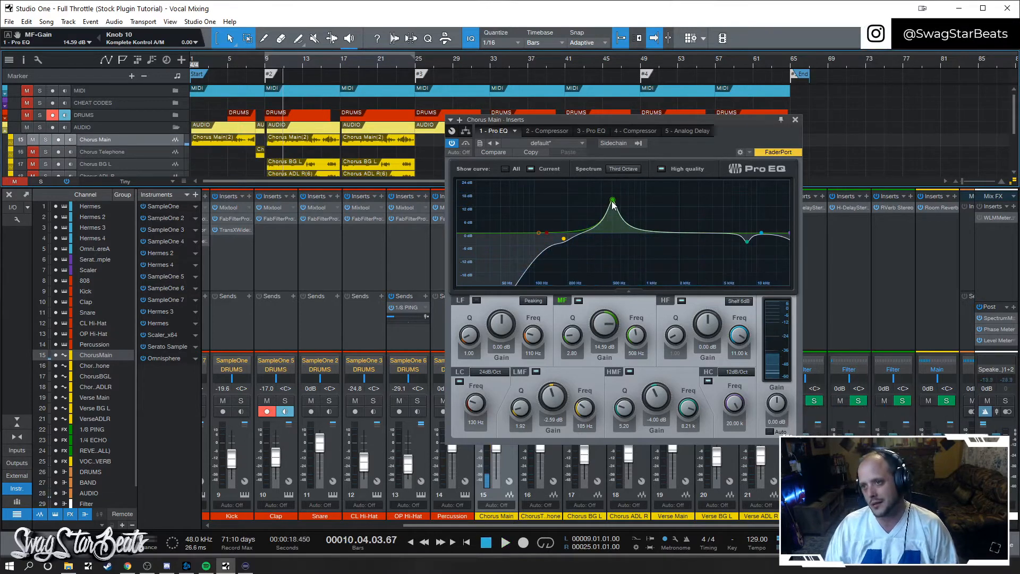
left_click_drag(615, 201, 612, 235)
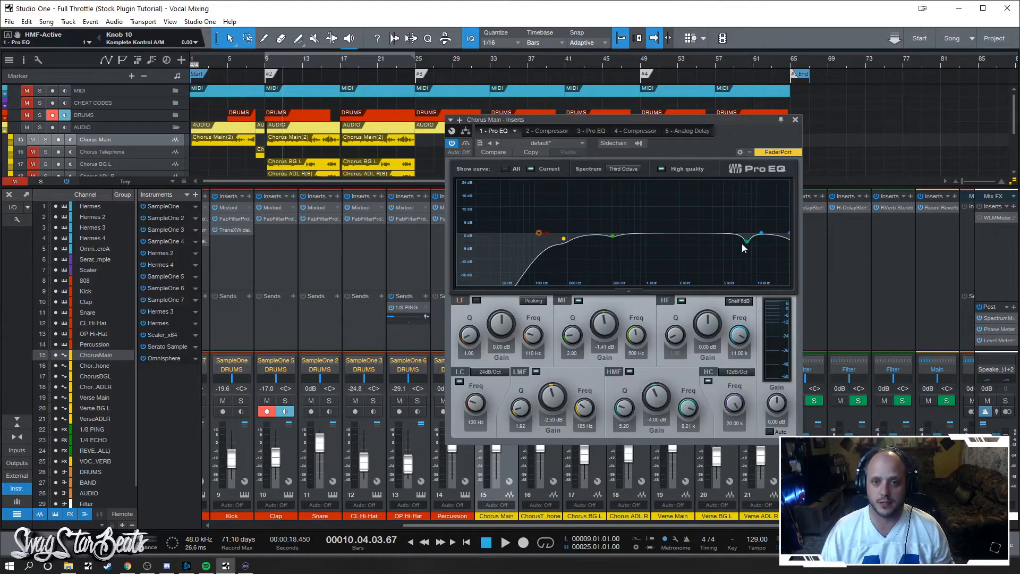
Sweep the boosted HMF band down to about 4.01 kHz while playing from bar 9, and lower its gain to about -2.9 dB.
left_click_drag(749, 247, 749, 244)
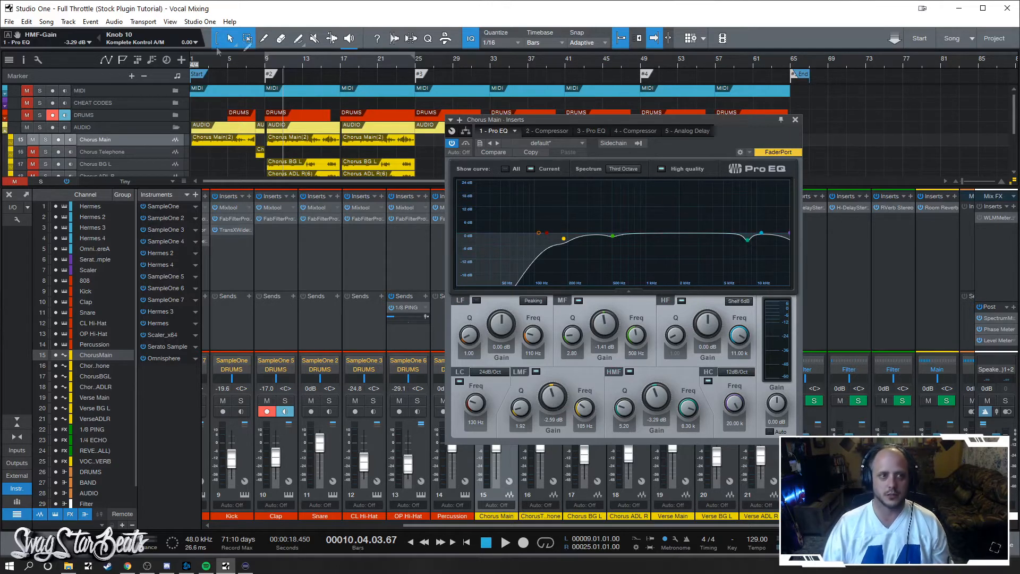
left_click(266, 63)
left_click_drag(750, 241, 748, 192)
key("space")
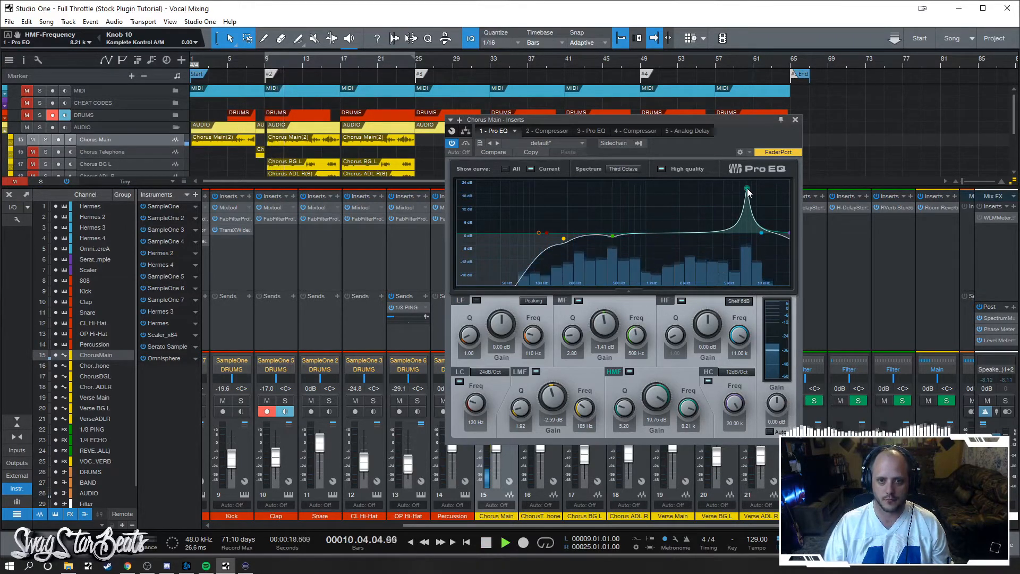
left_click_drag(746, 193, 714, 199)
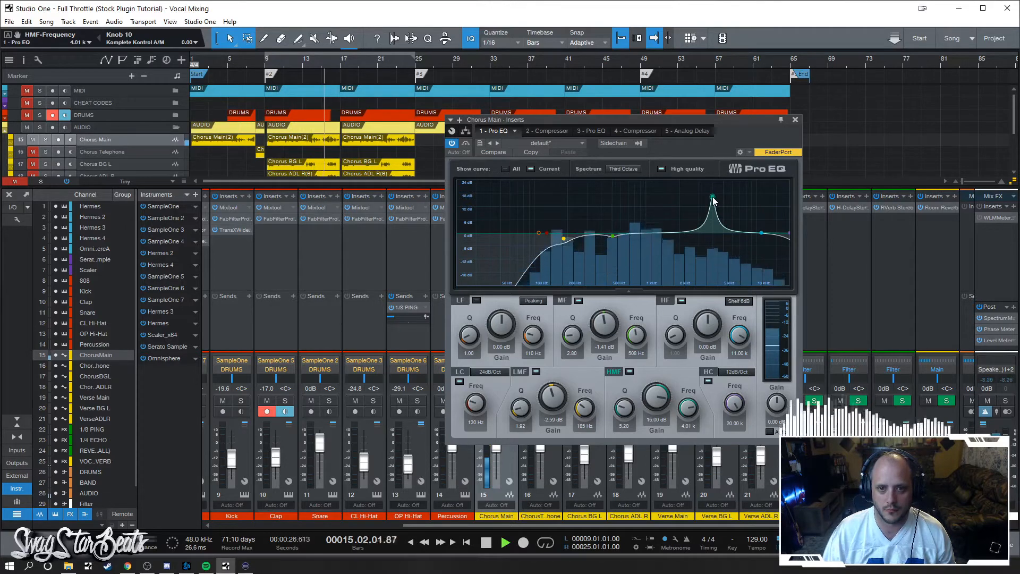
key("space")
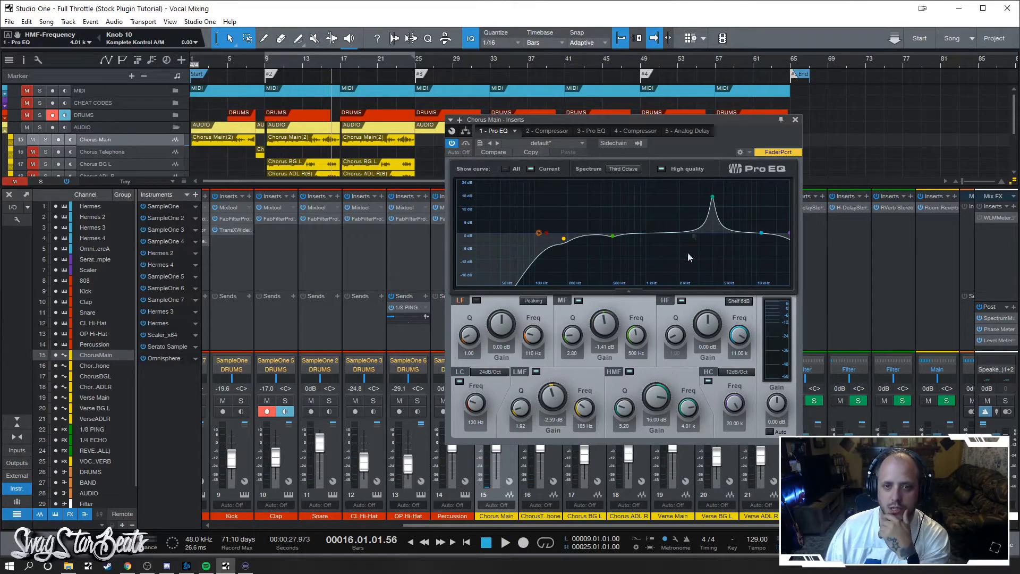
scroll(655, 399, "down", 15)
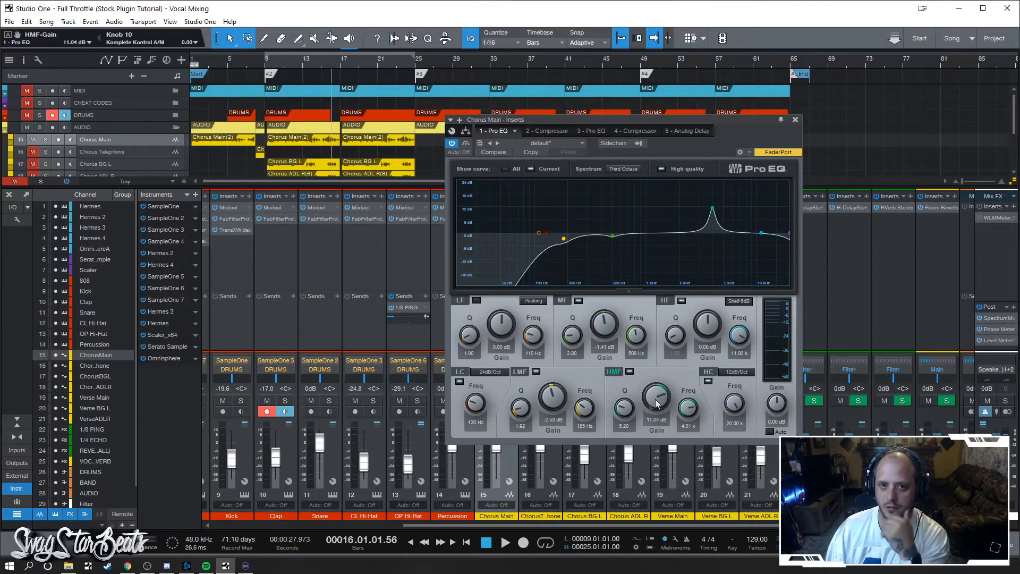
scroll(655, 403, "down", 2)
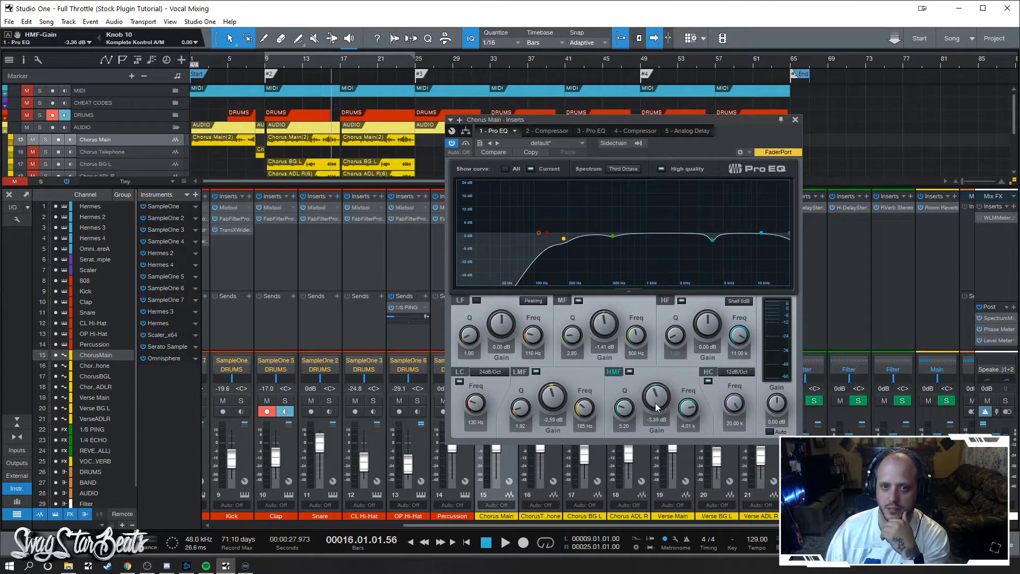
Play from bar 9 to compare Chorus Main with the Pro EQ bypassed and active, and close the plugin window.
left_click(268, 74)
key("space")
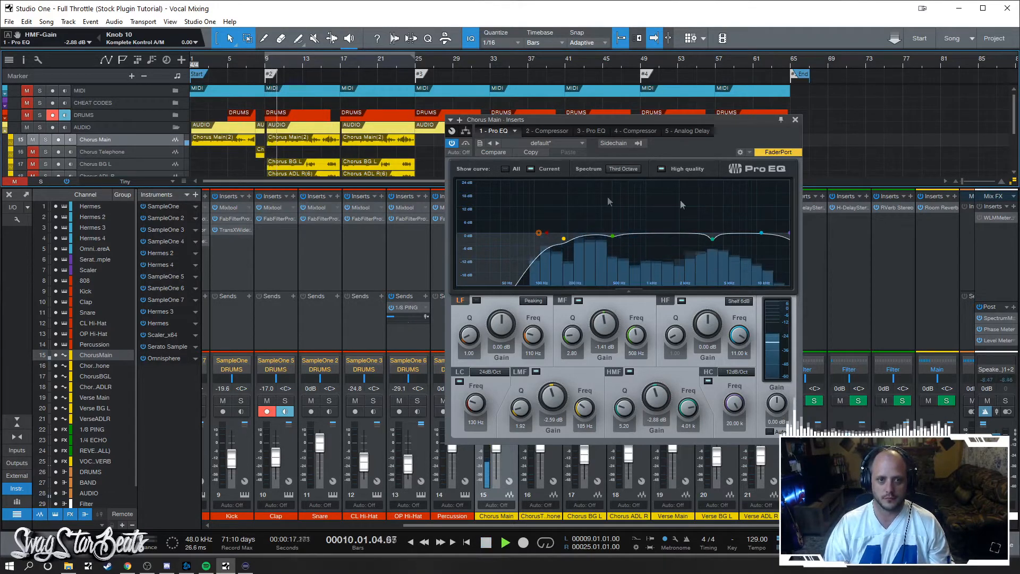
left_click(467, 142)
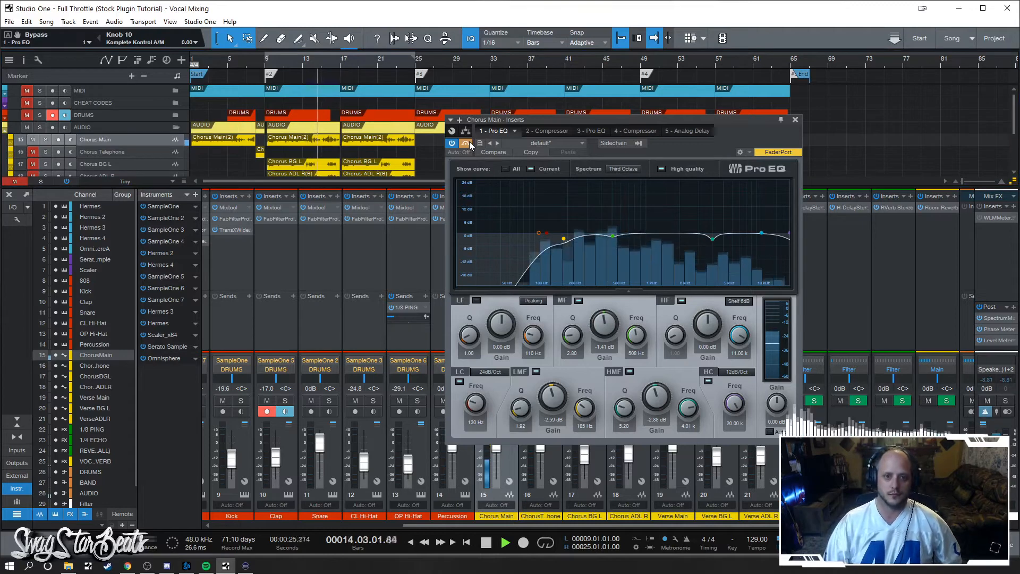
left_click(468, 142)
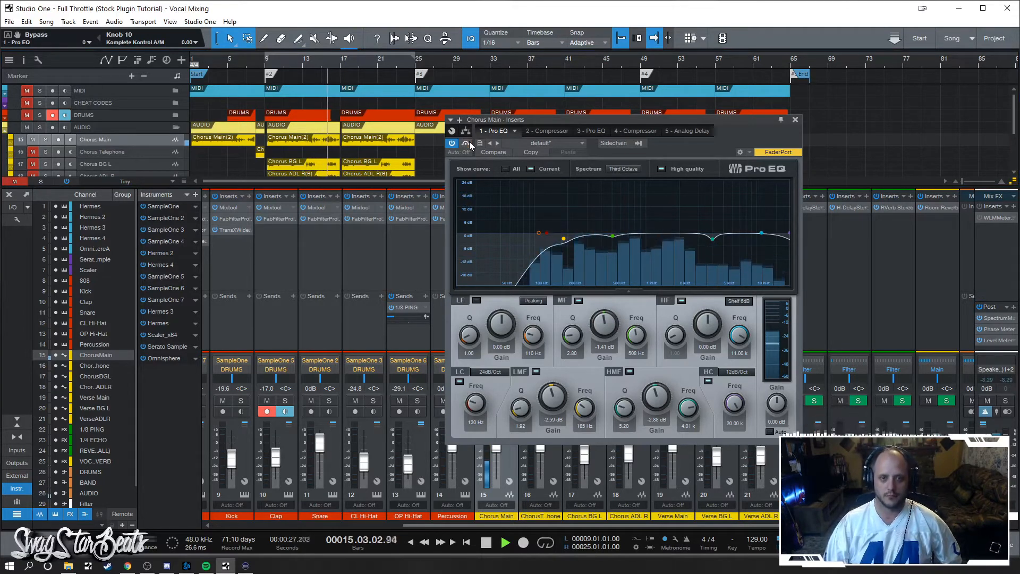
key("space")
left_click(796, 120)
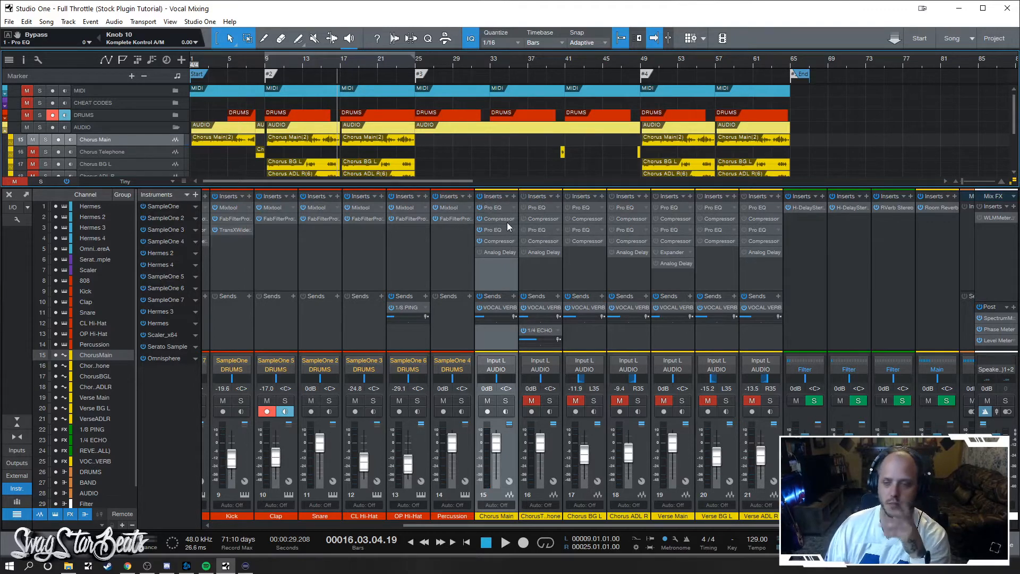
left_click(499, 206)
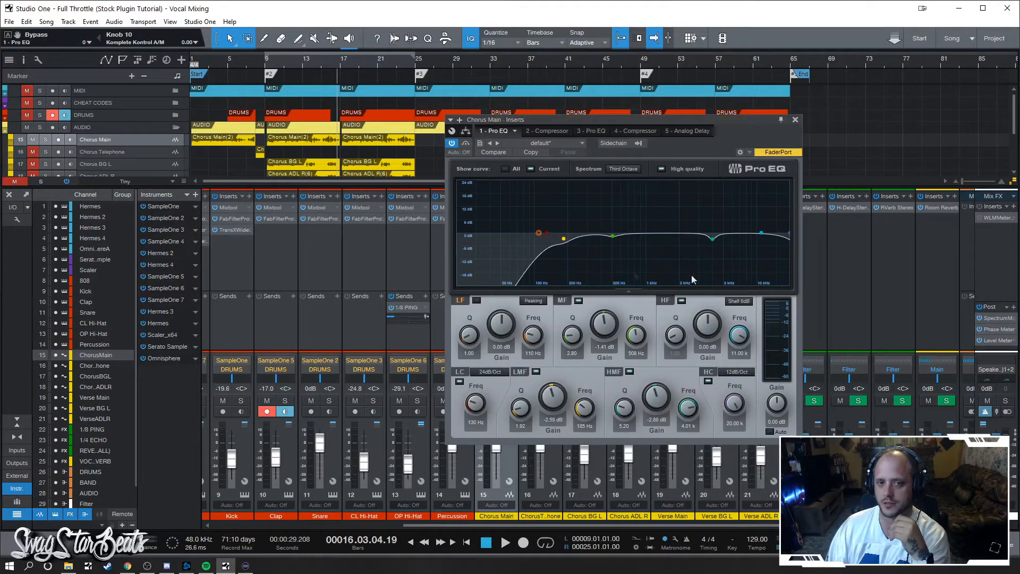
left_click(796, 120)
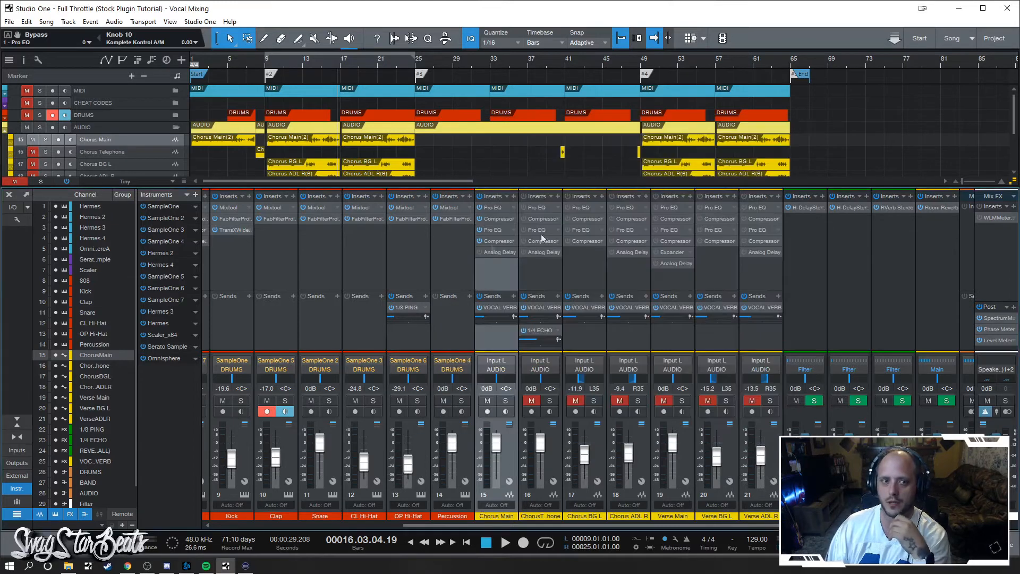
Open the first Compressor on Chorus Main, view its Vocals presets, and place the window where all its controls are visible.
left_click(491, 219)
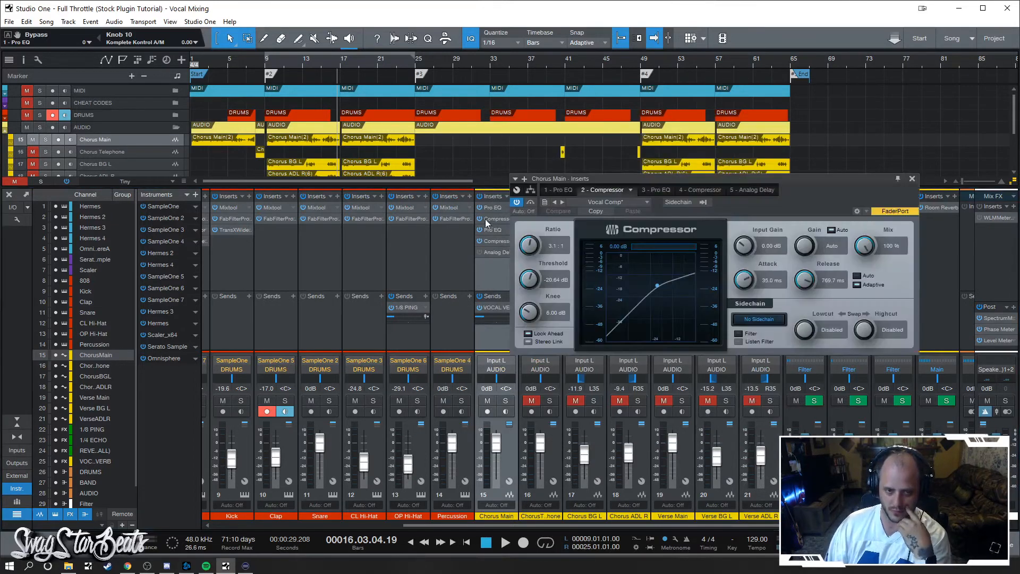
left_click_drag(644, 179, 777, 185)
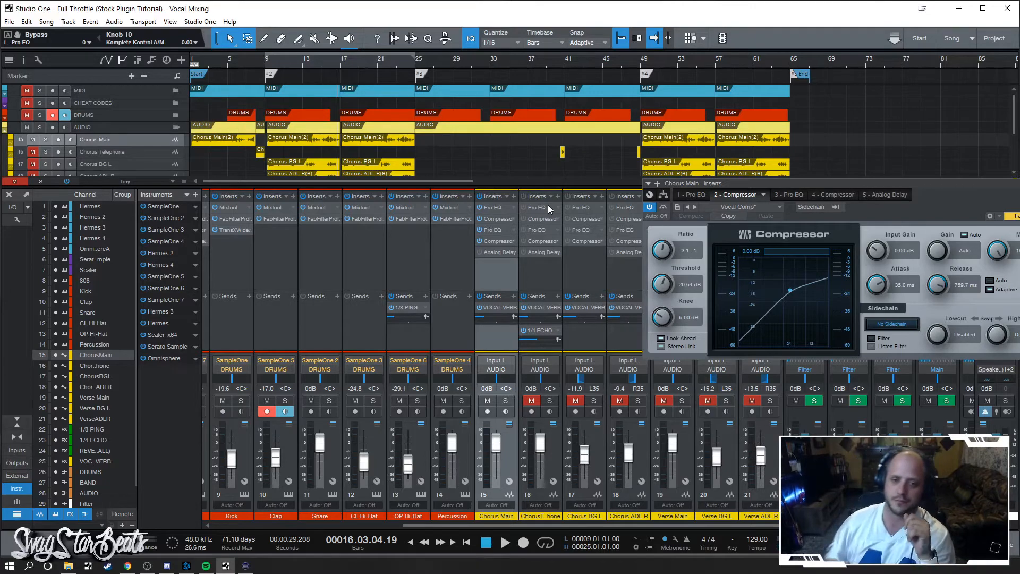
left_click_drag(771, 183, 724, 205)
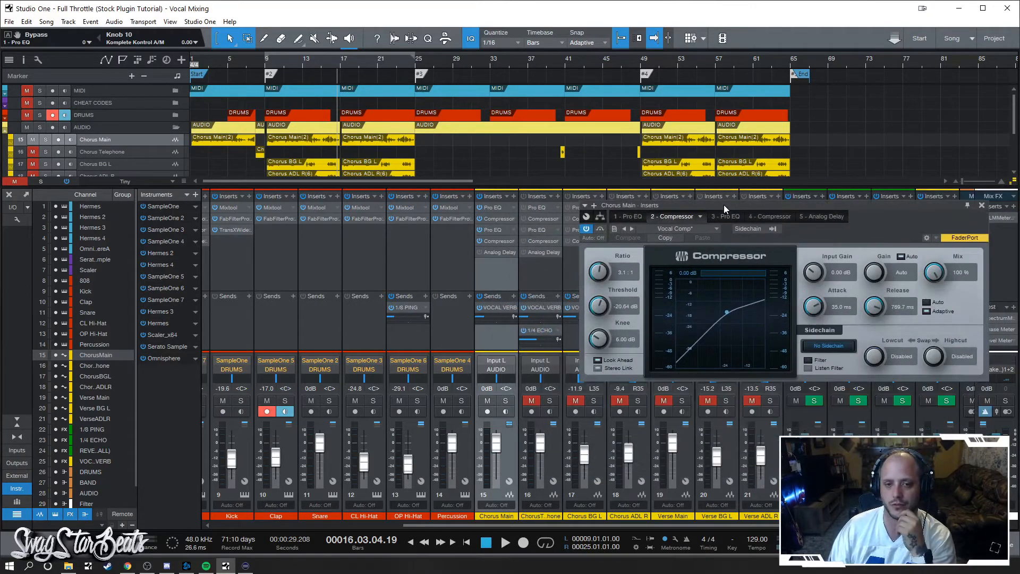
left_click(698, 227)
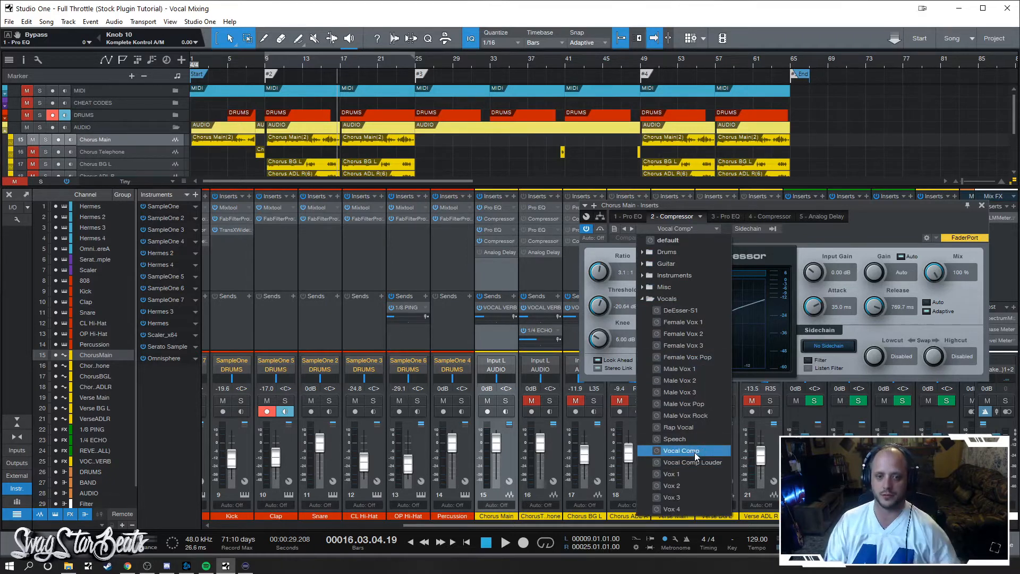
left_click(814, 217)
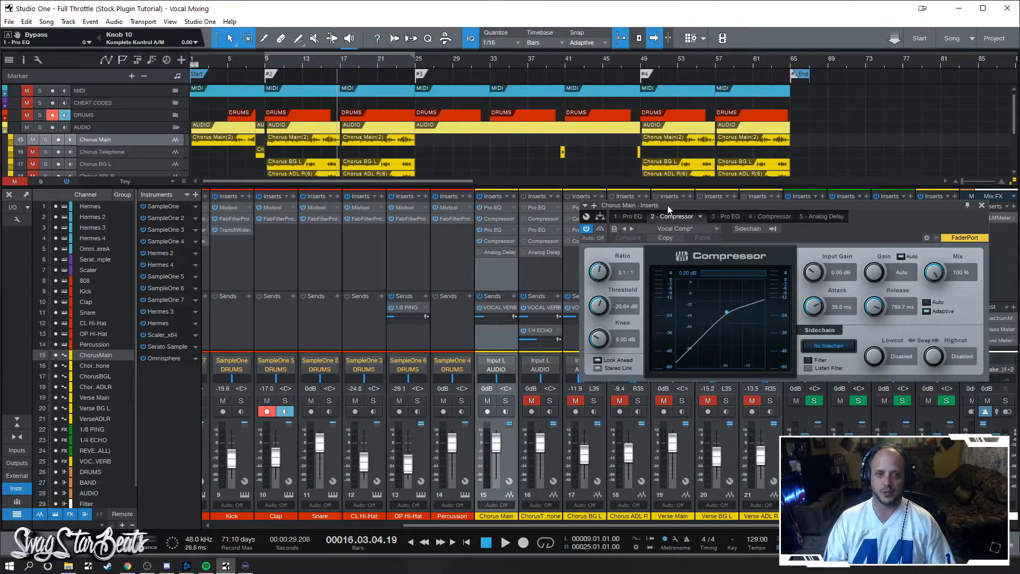
left_click_drag(676, 205, 604, 211)
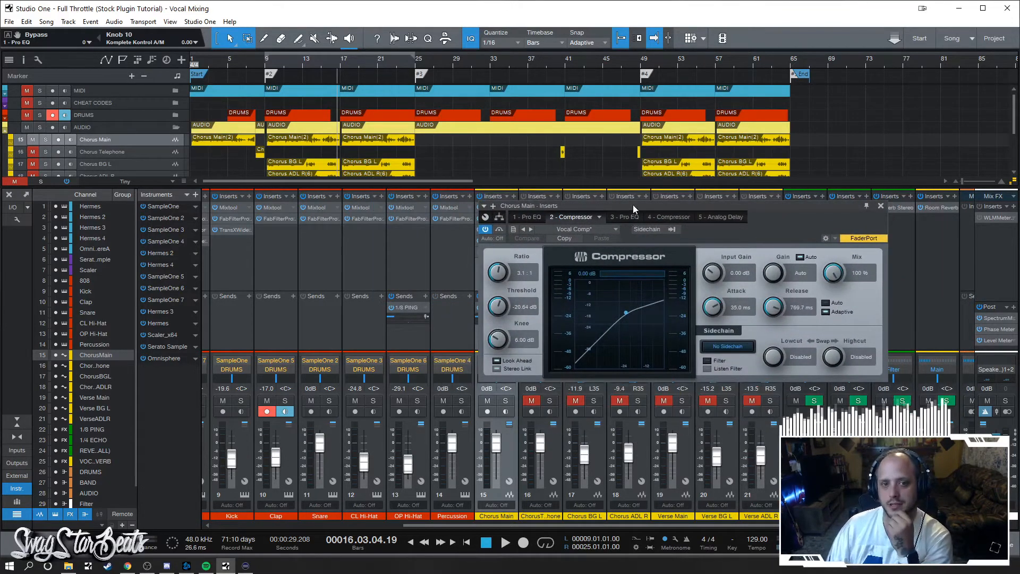
left_click_drag(632, 205, 663, 203)
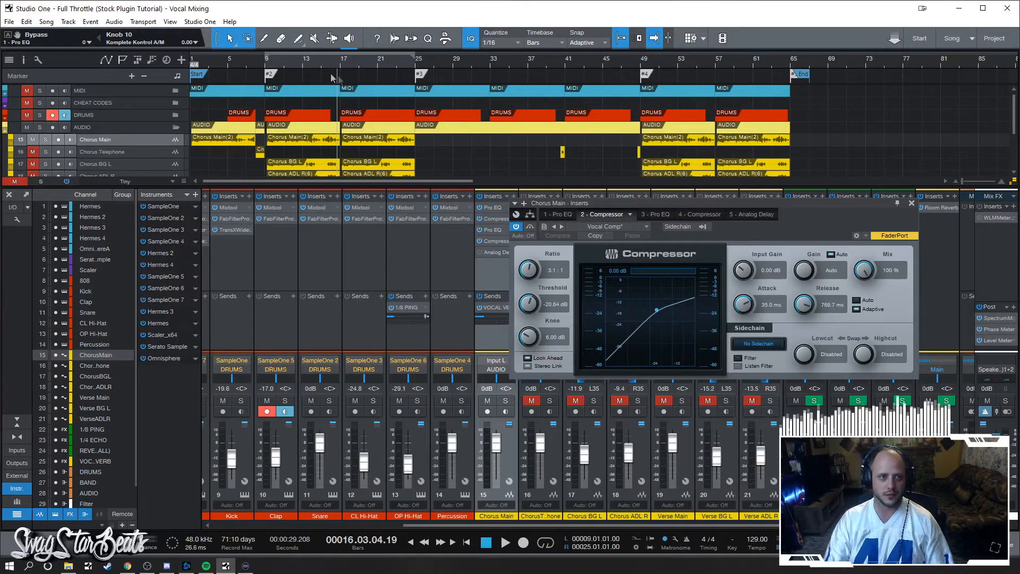
Play from bar 9 to check the Compressor's gain reduction, reset its reading, return to bar 9 and close the plugin.
left_click(269, 66)
key("space")
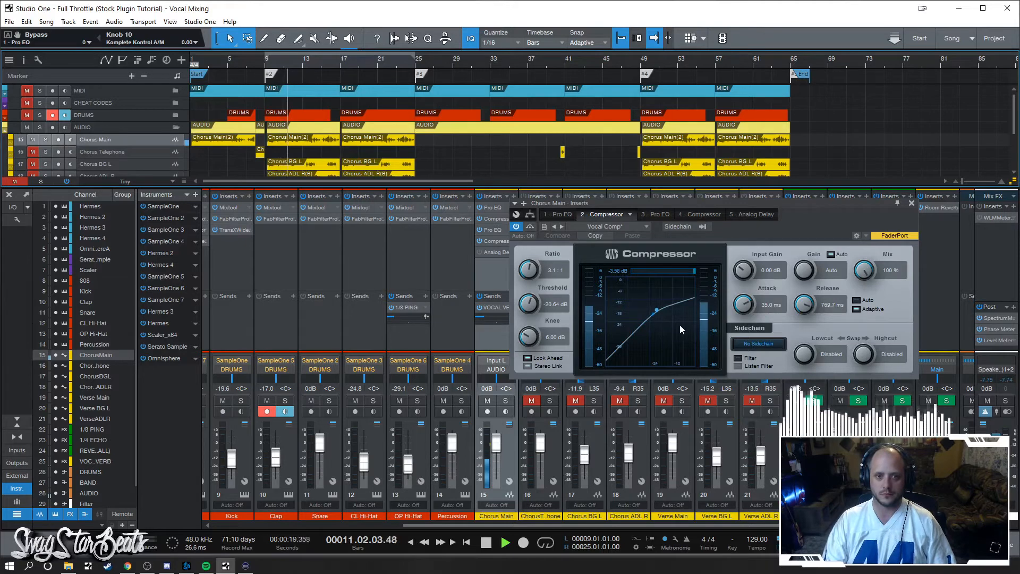
left_click(630, 275)
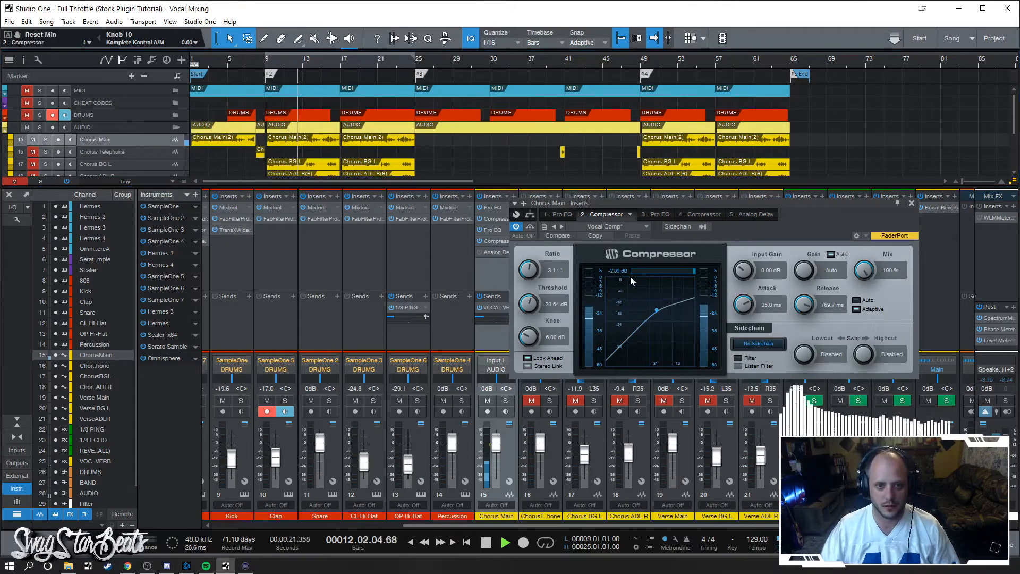
key("space")
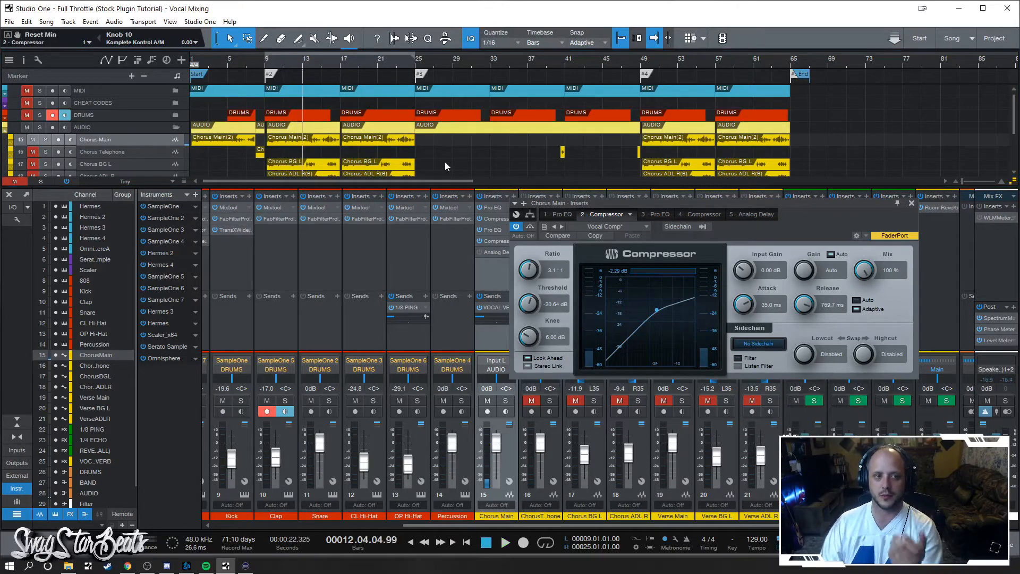
left_click(270, 74)
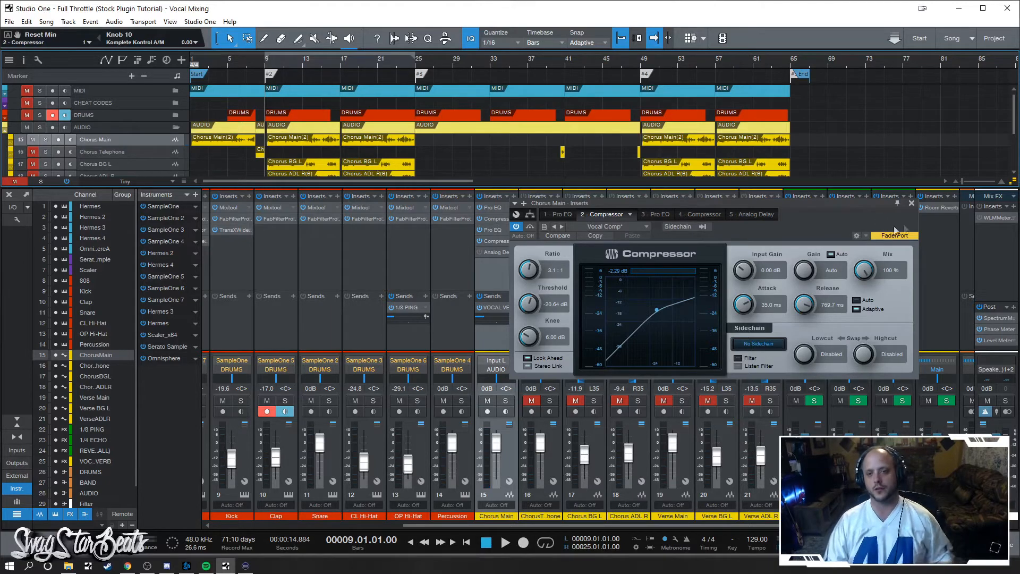
left_click(913, 206)
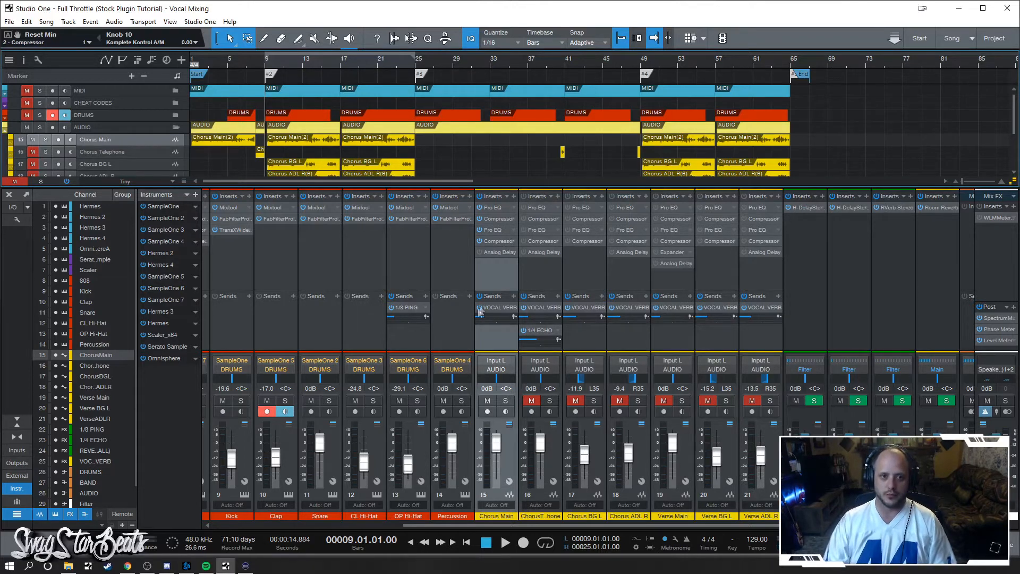
Lower the HMF band's gain to 1.44 dB in the second Pro EQ on Chorus Main, and close the plugin.
double_click(498, 229)
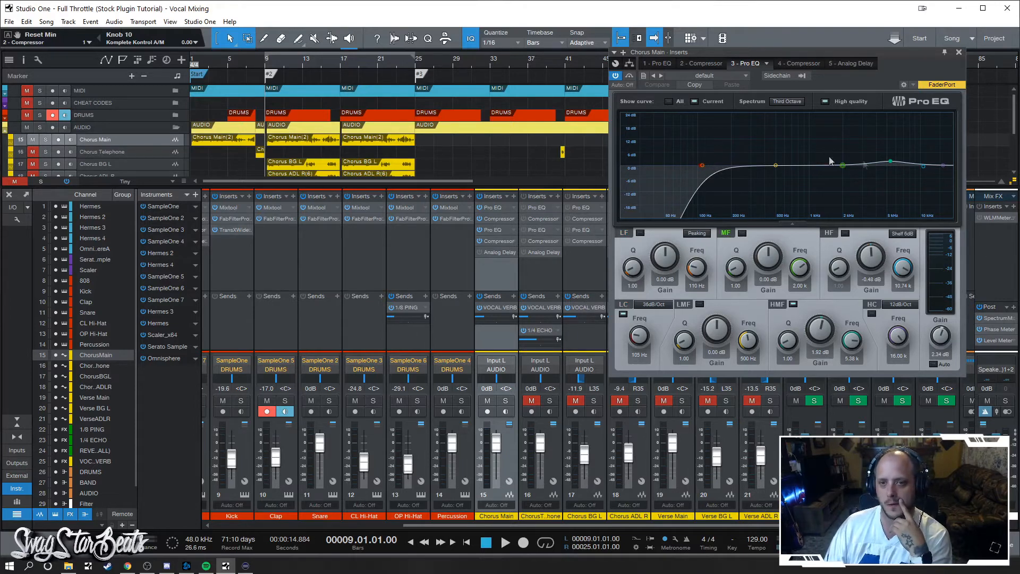
left_click(892, 163)
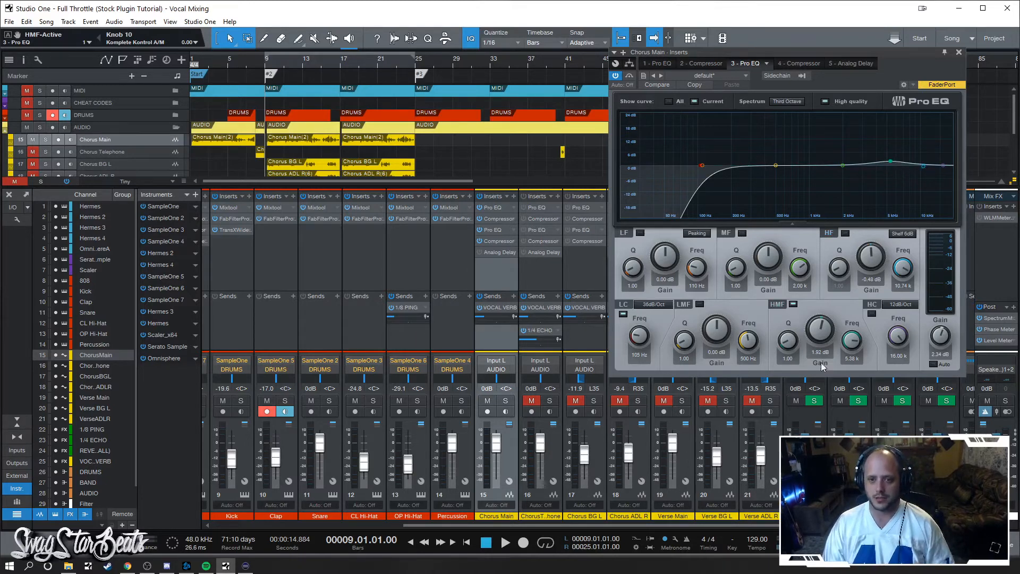
scroll(825, 334, "down", 3)
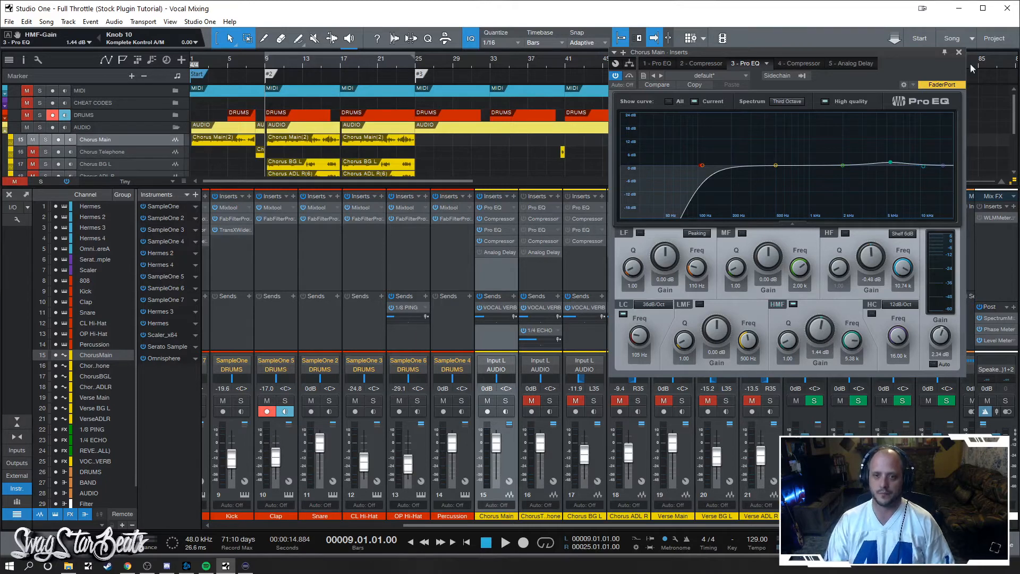
left_click(959, 51)
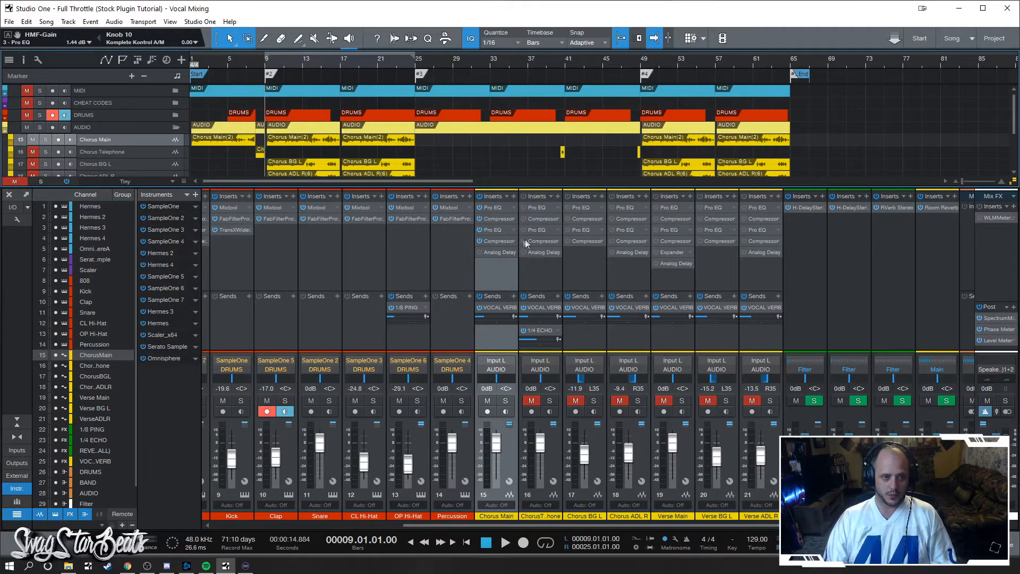
Play from bar 9 to compare Chorus Main with its whole insert chain bypassed and active.
key("space")
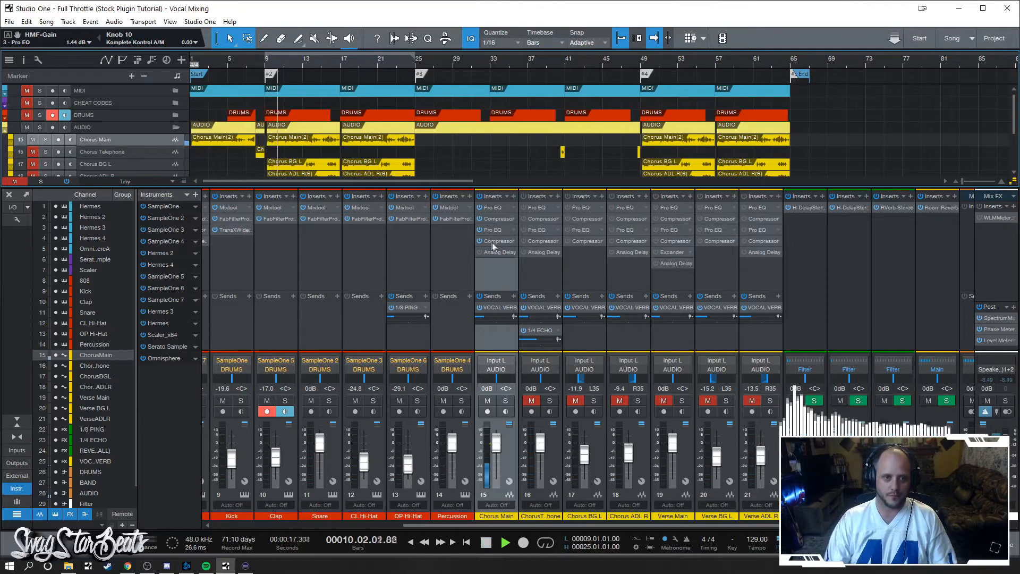
key("space")
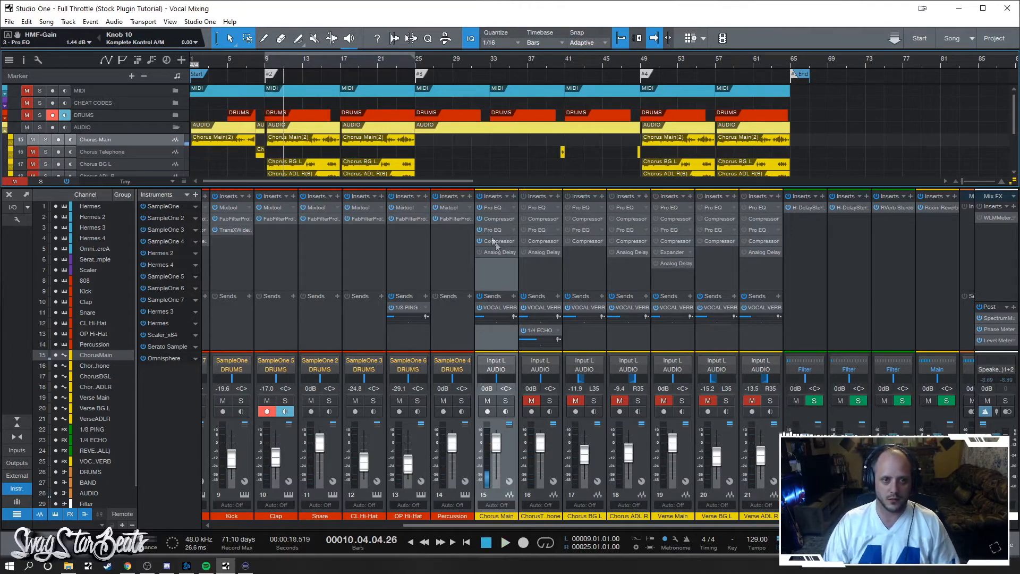
left_click(479, 198)
key("space")
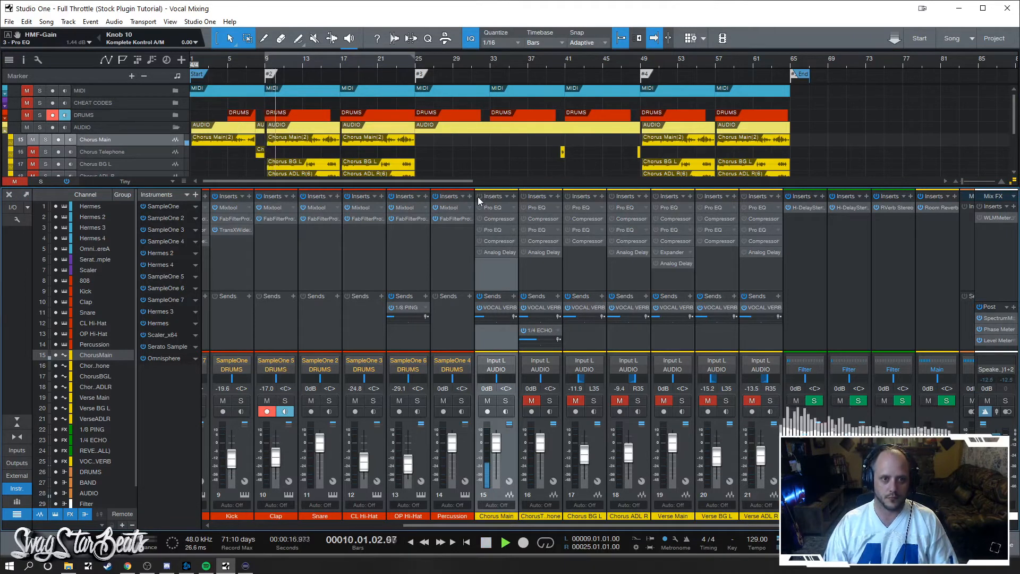
left_click(478, 197)
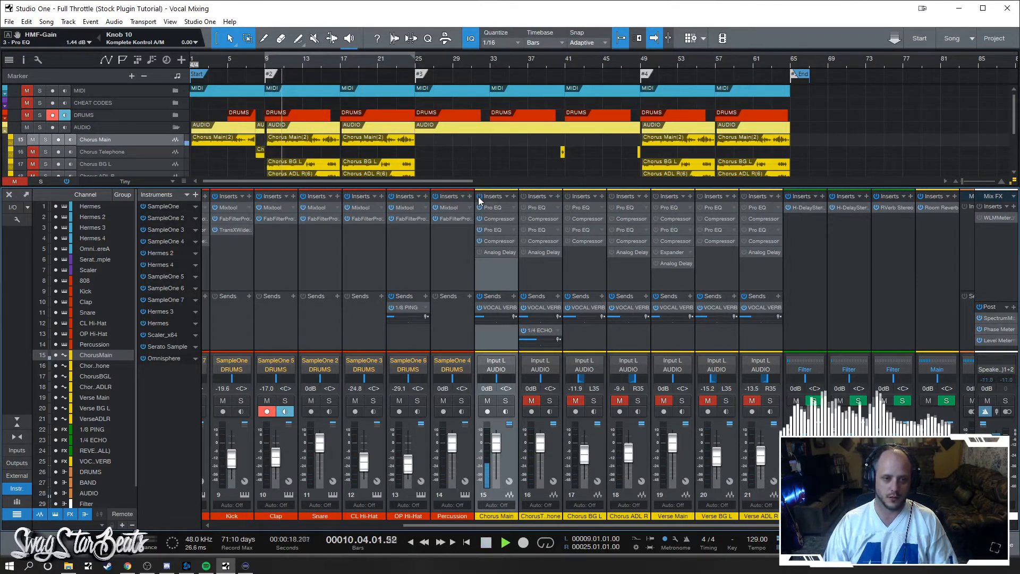
key("space")
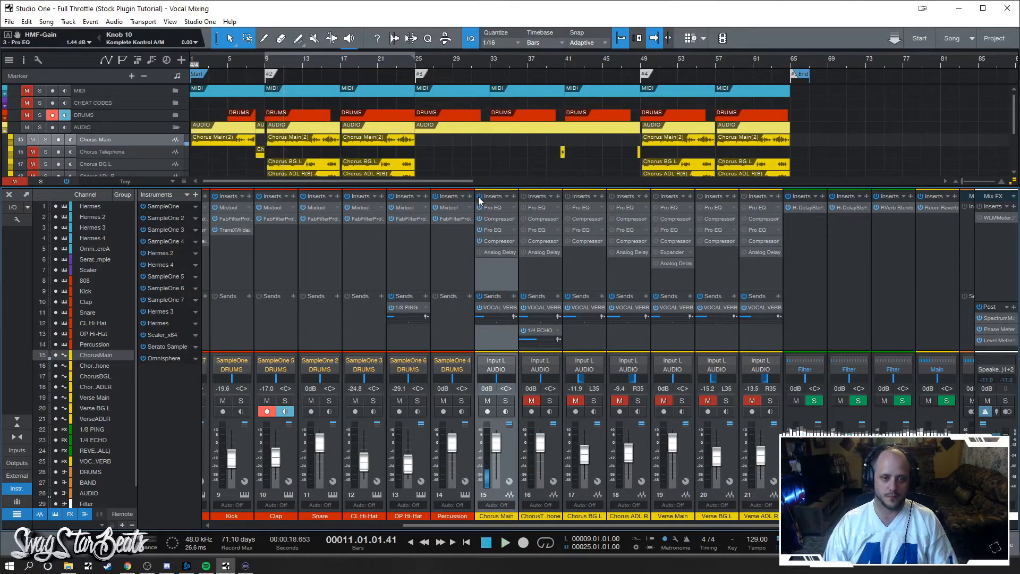
Open the second Compressor on Chorus Main, set up as a de-esser, and place its window over the mixer.
left_click(499, 241)
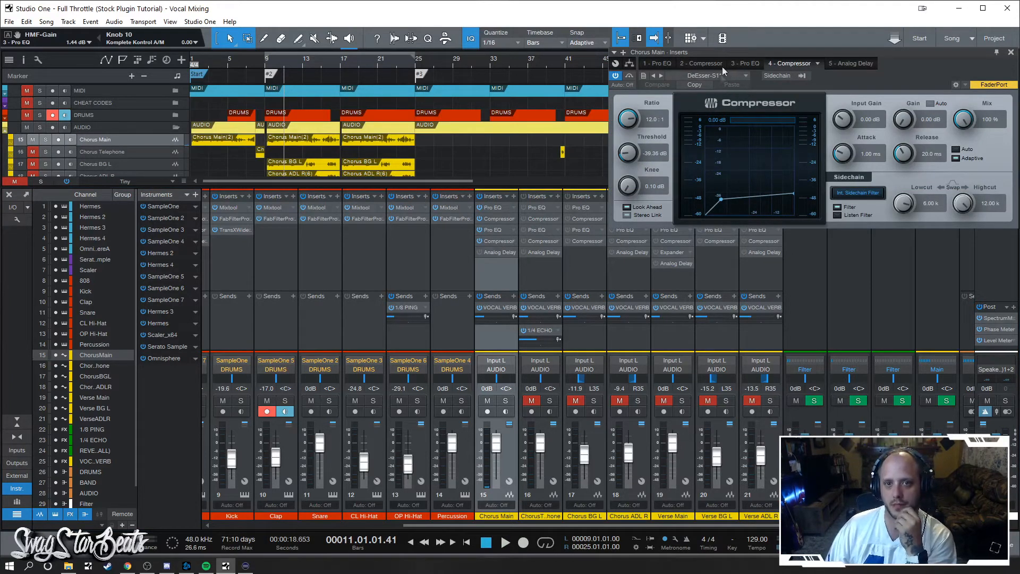
left_click_drag(727, 52, 596, 177)
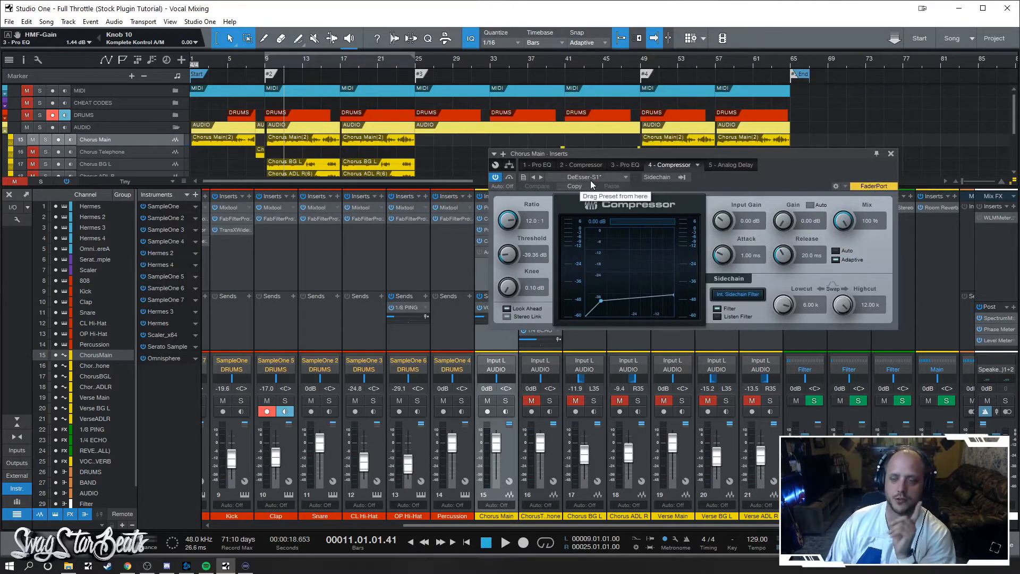
left_click_drag(601, 154, 534, 196)
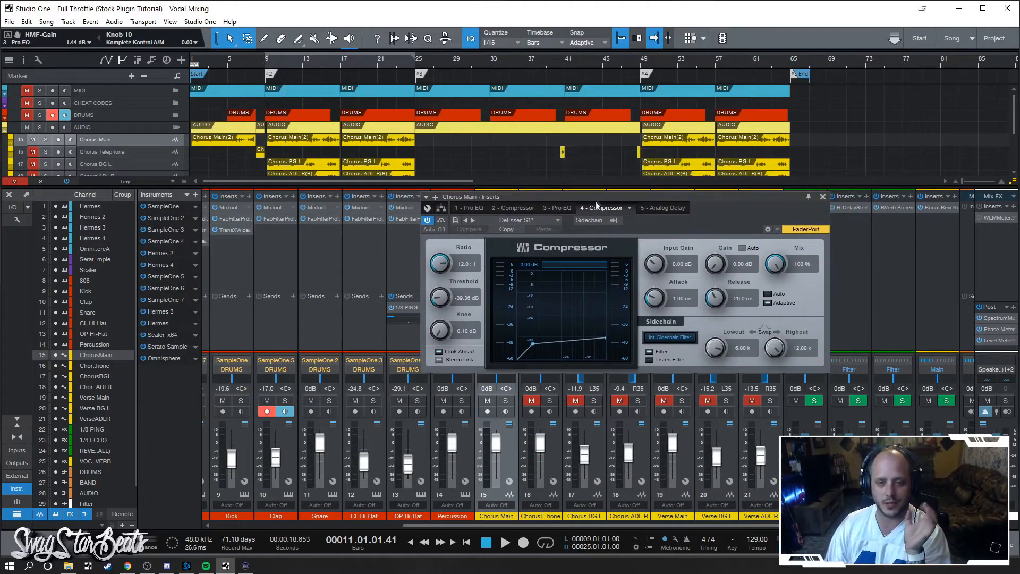
left_click_drag(602, 200, 587, 203)
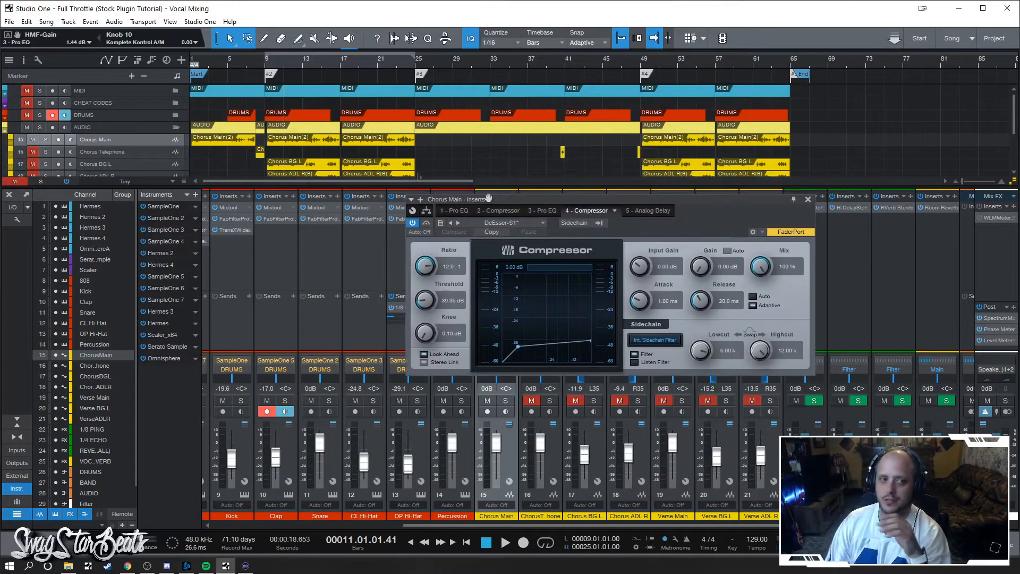
Play from bar 9 to audition the de-esser with Listen Filter on, switch Listen Filter off, and close the plugin.
left_click(270, 69)
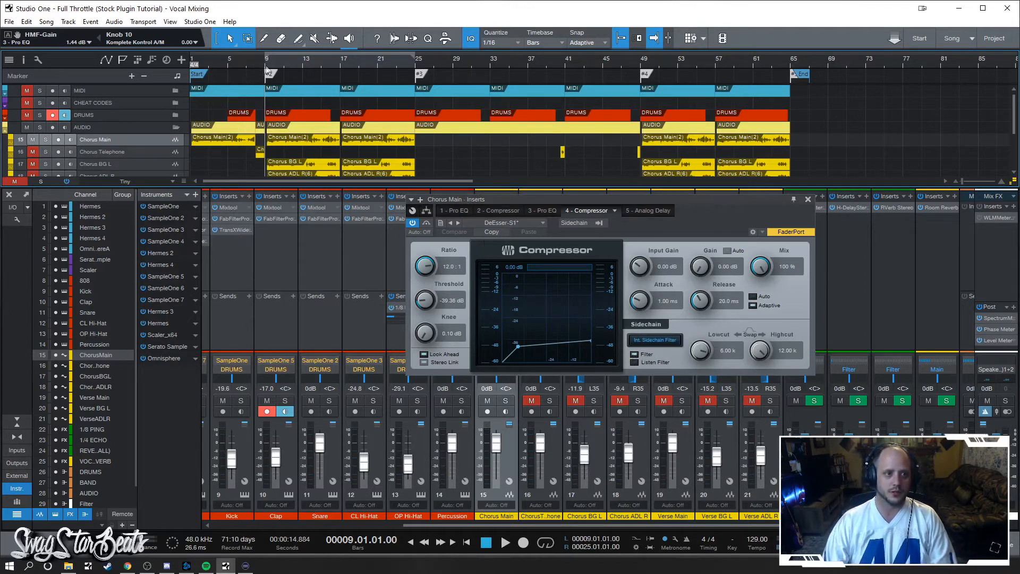
left_click(634, 362)
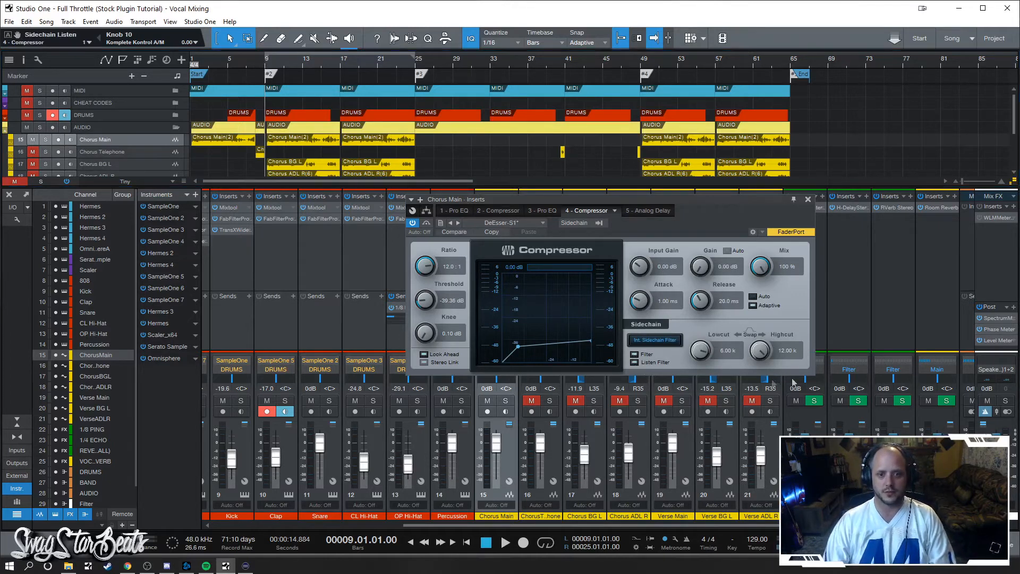
key("space")
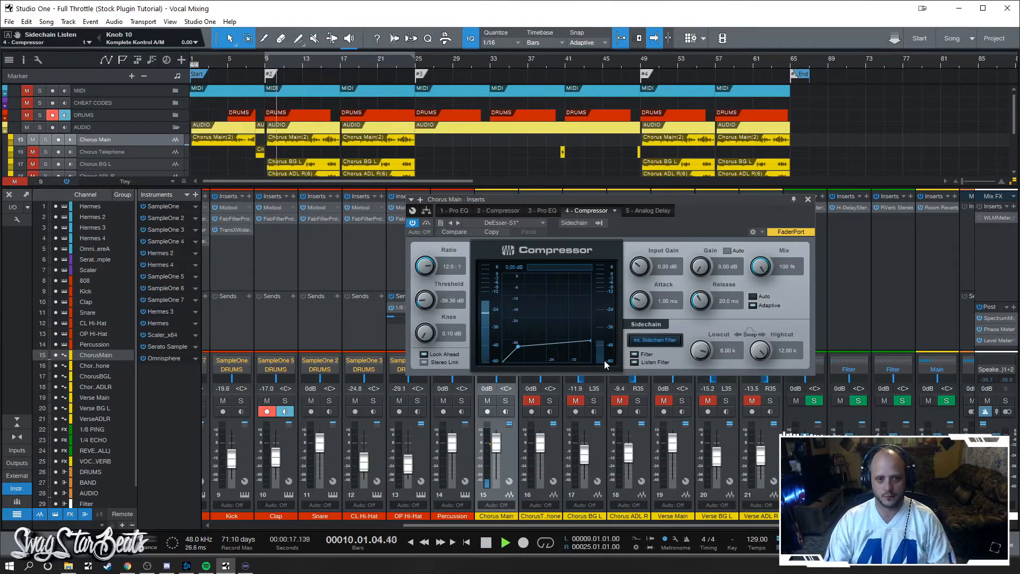
mouse_move(604, 361)
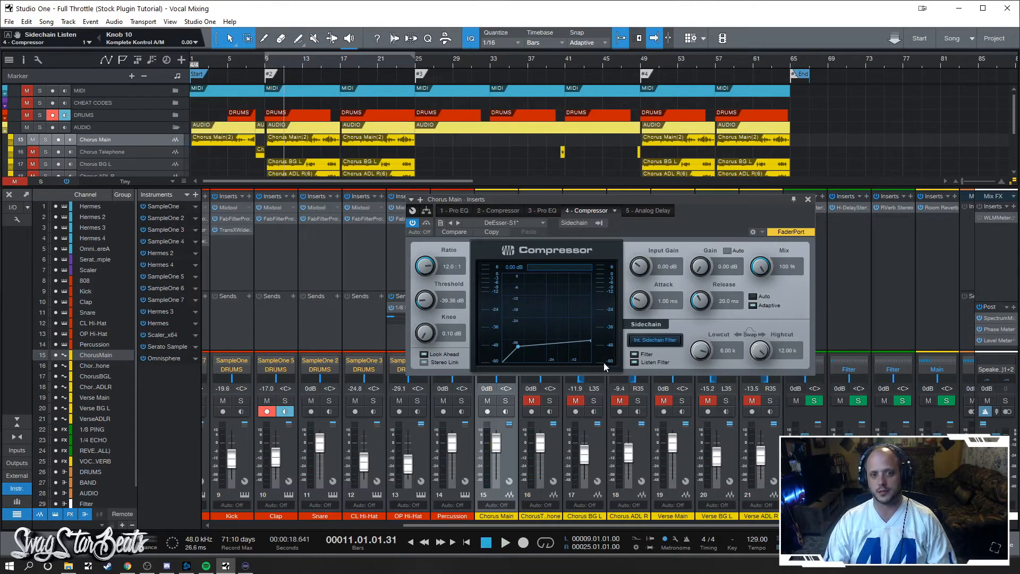
left_click(266, 63)
key("space")
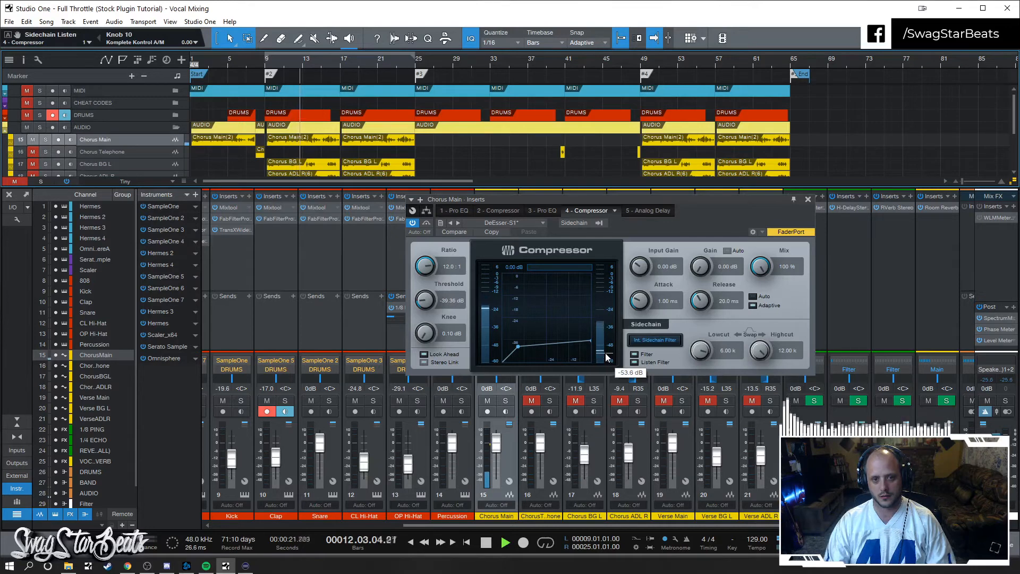
key("space")
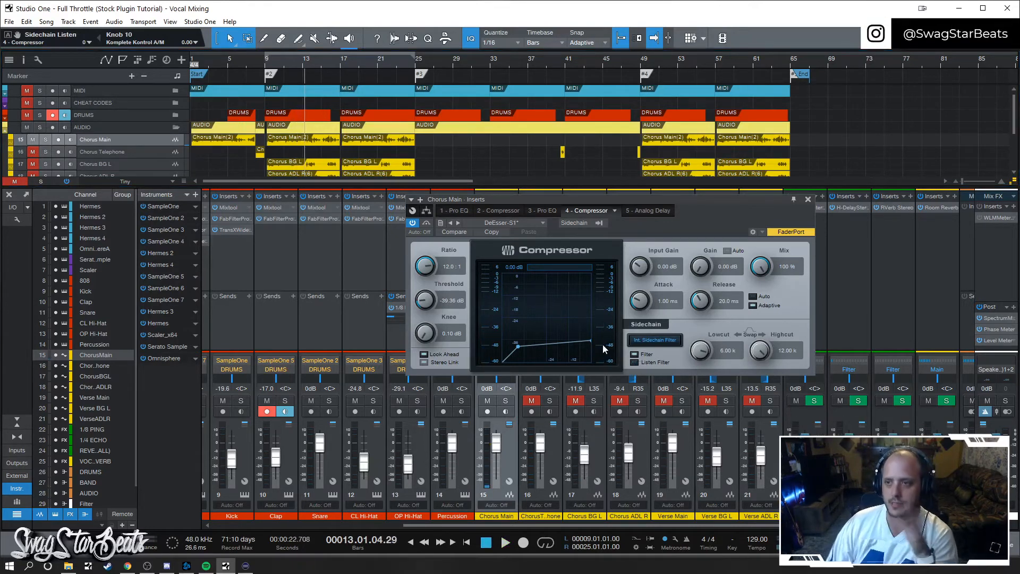
left_click_drag(623, 200, 435, 143)
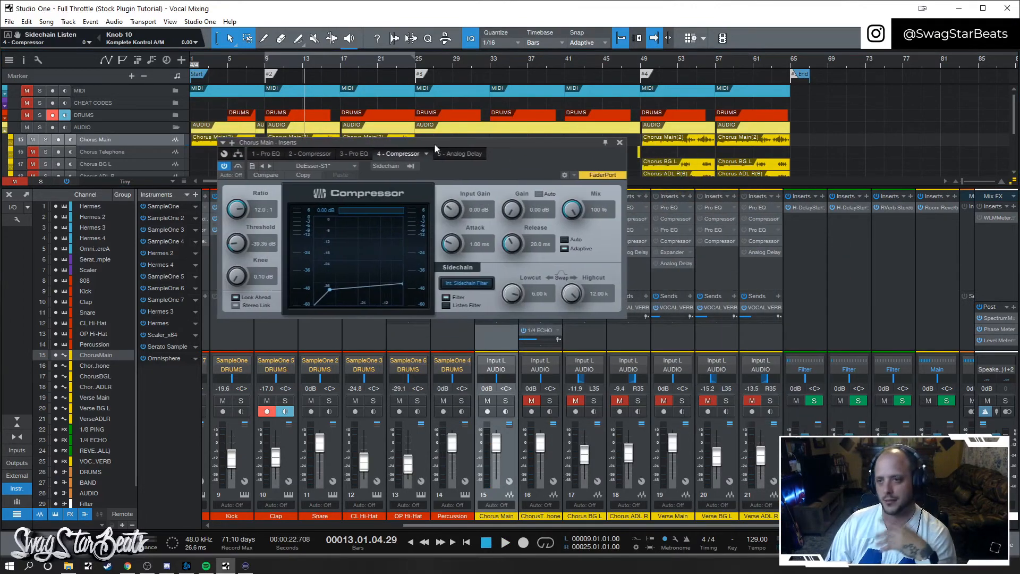
left_click(619, 142)
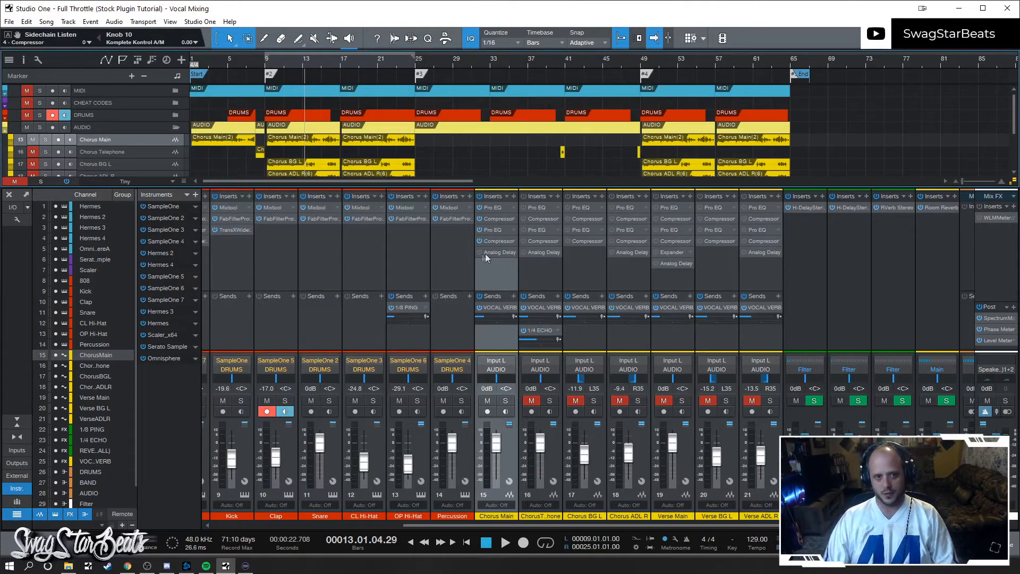
Expand and collapse the Analog Delay's quick controls in the inserts, and inspect the H-Delay on the 1/8 PING channel.
left_click(546, 252)
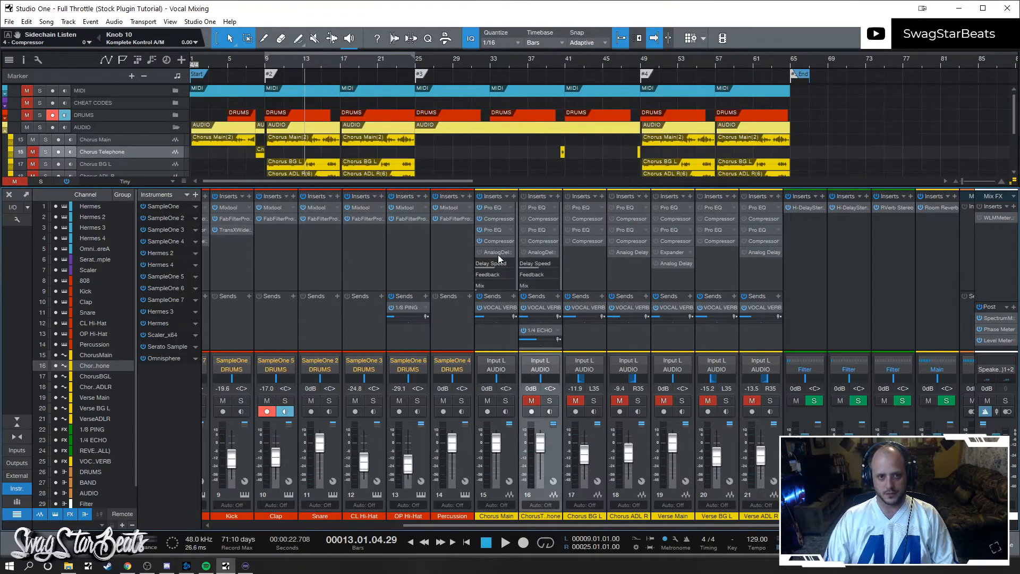
left_click(546, 254)
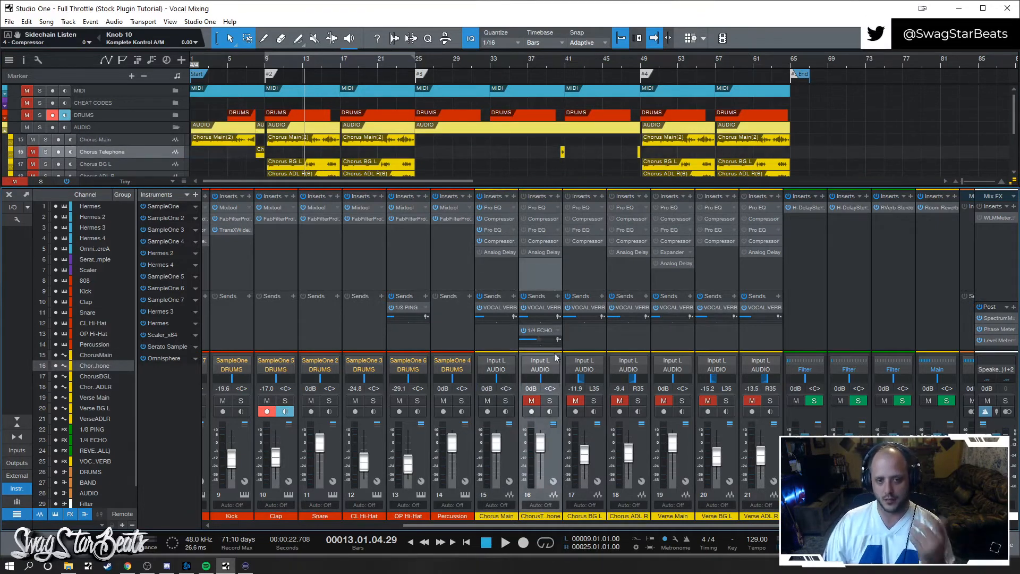
left_click_drag(712, 529, 847, 526)
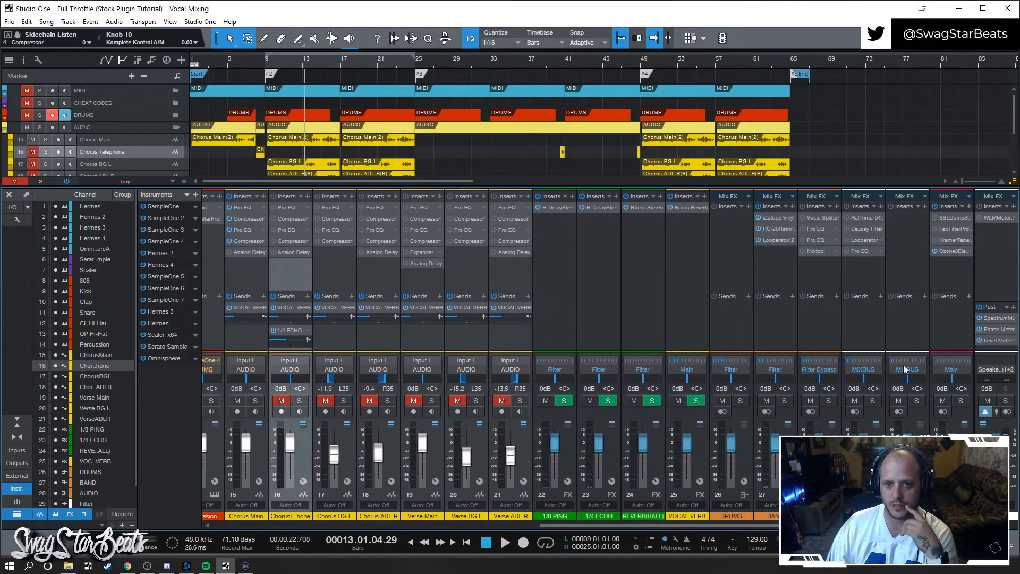
left_click(780, 317)
left_click(597, 302)
left_click(560, 293)
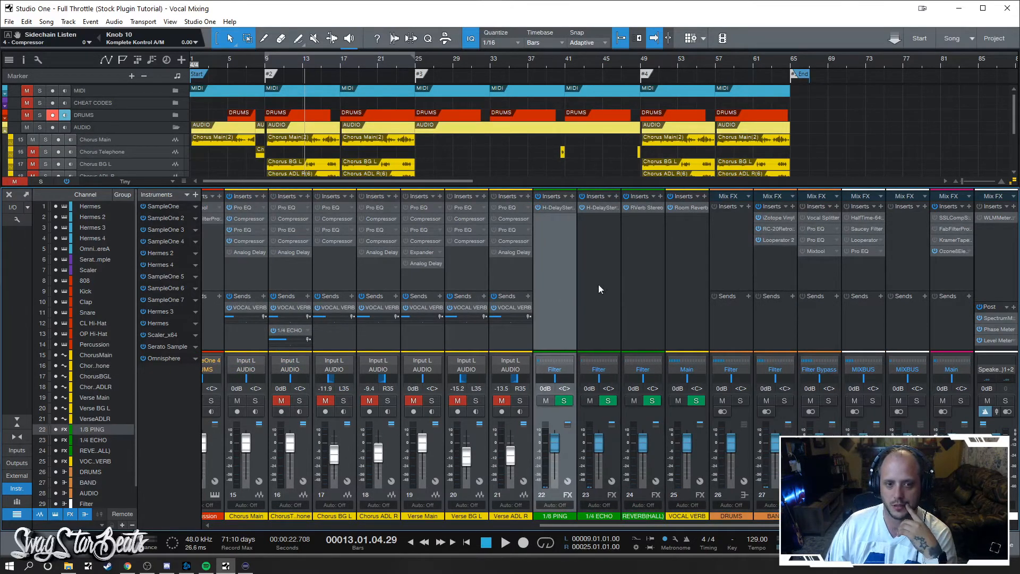
left_click(554, 208)
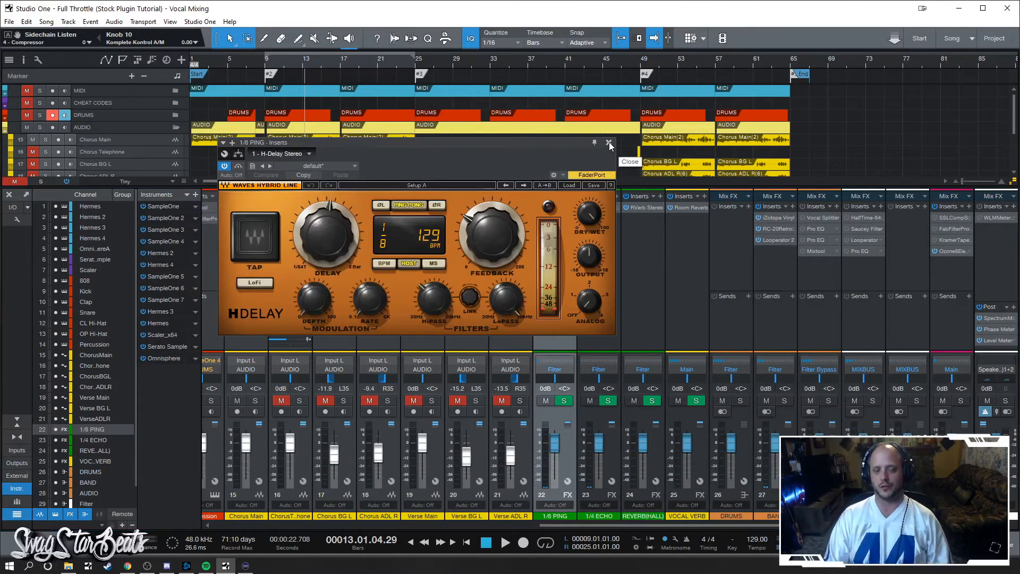
left_click(608, 143)
Return to bar 9, check the vocal tracks in the full arrangement, and inspect the Room Reverb on the VOCAL VERB channel.
left_click_drag(653, 525, 501, 526)
left_click(267, 71)
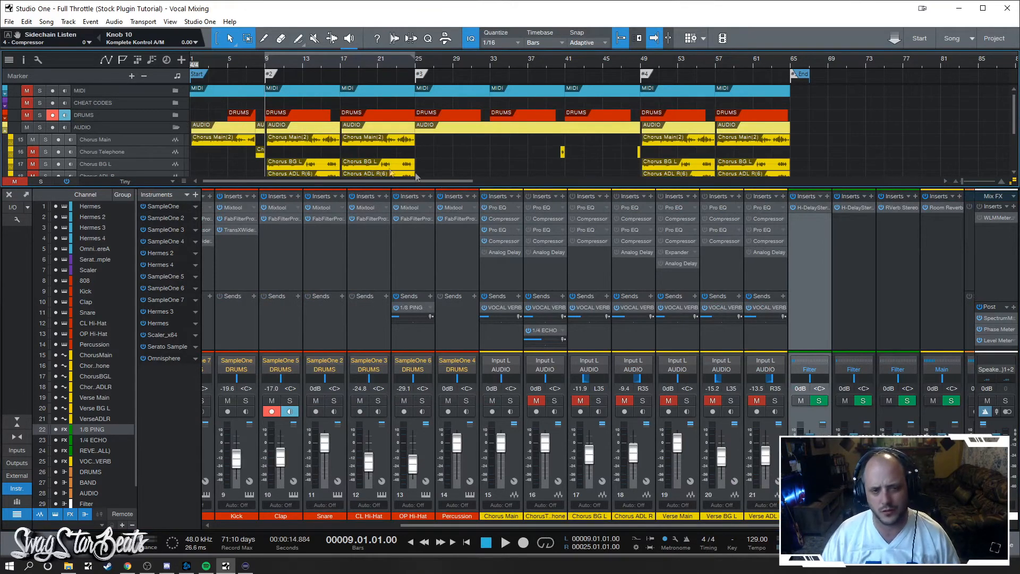
key("F3")
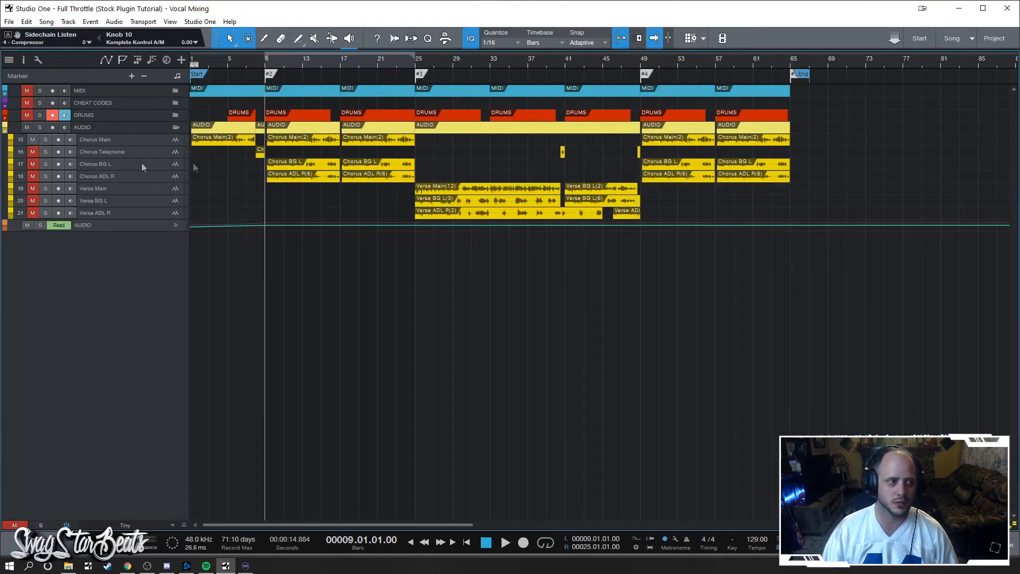
key("F3")
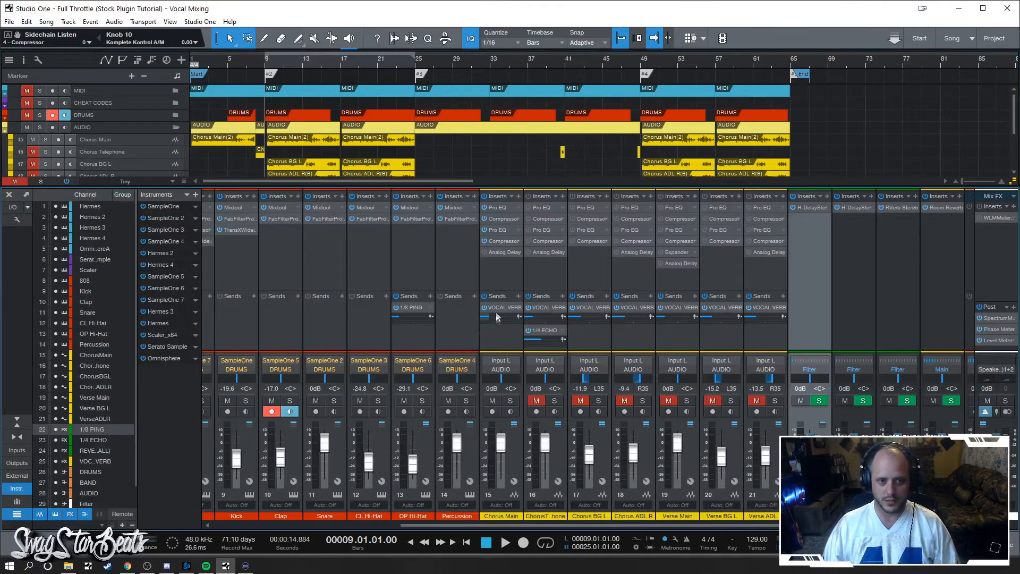
left_click_drag(659, 525, 808, 530)
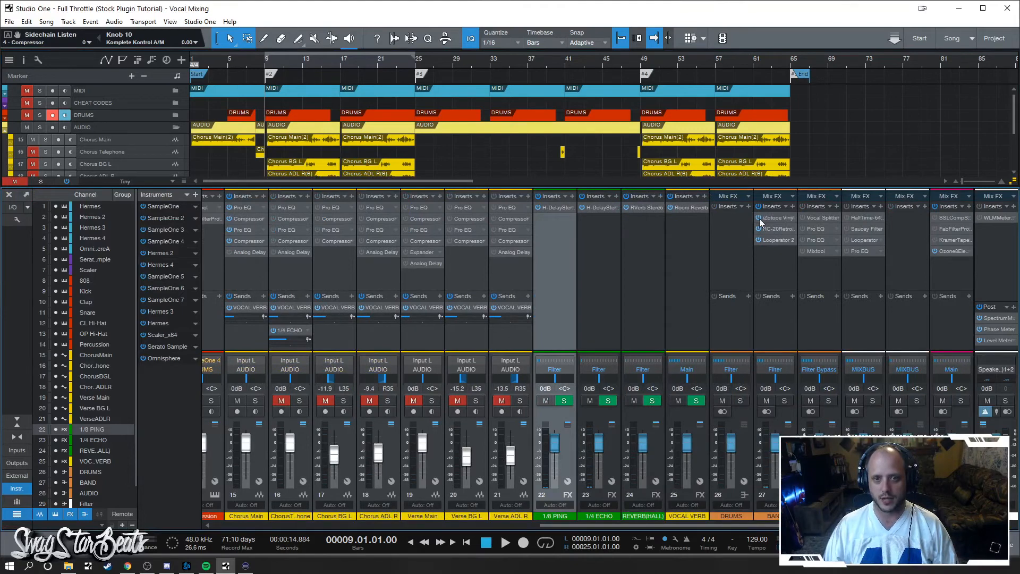
left_click(693, 207)
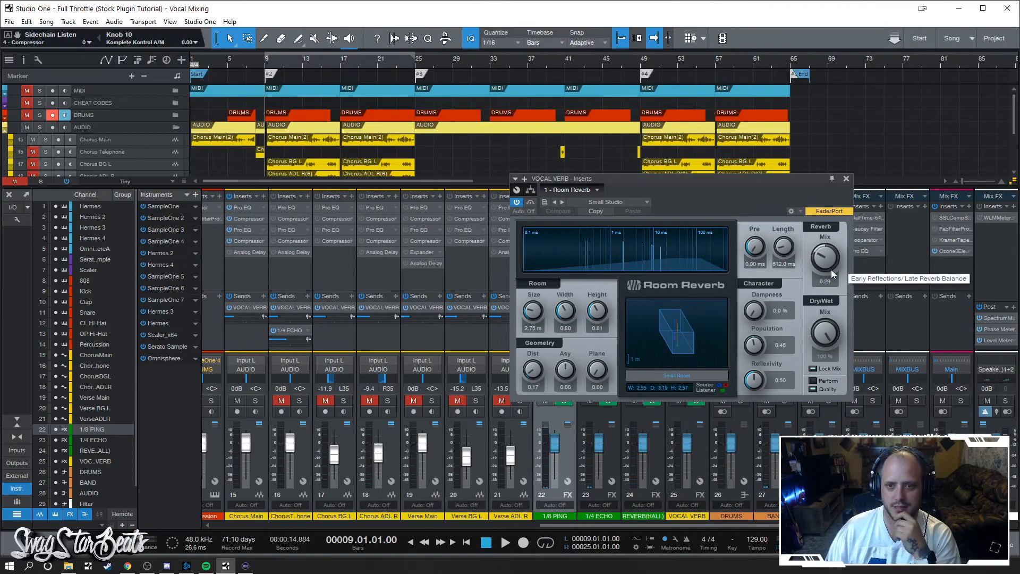
left_click(846, 179)
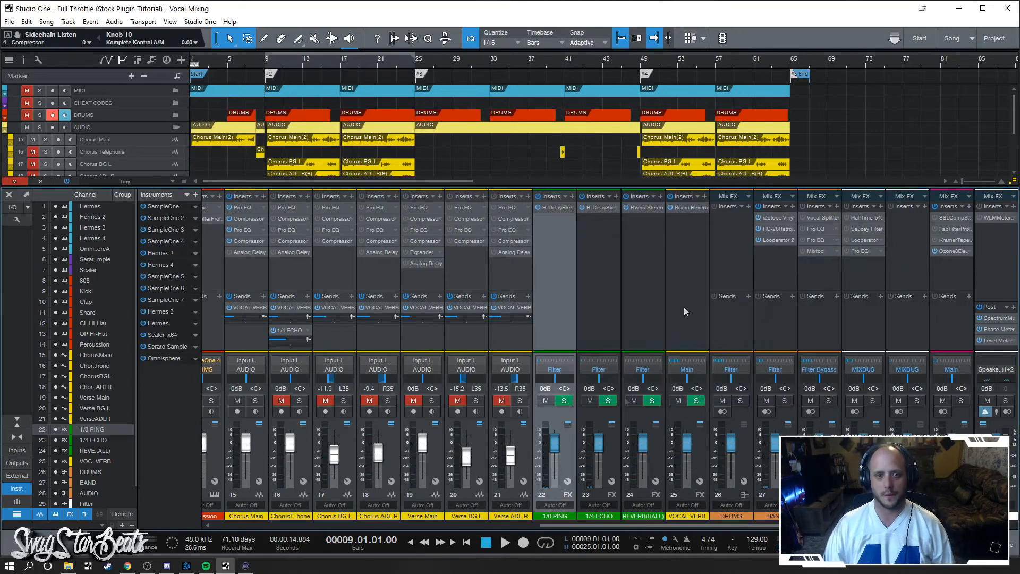
Hide the mixer and unmute the Chorus Telephone, Chorus BG L, Chorus ADL R, Verse Main, Verse BG L and Verse ADL R tracks.
left_click_drag(613, 524, 554, 529)
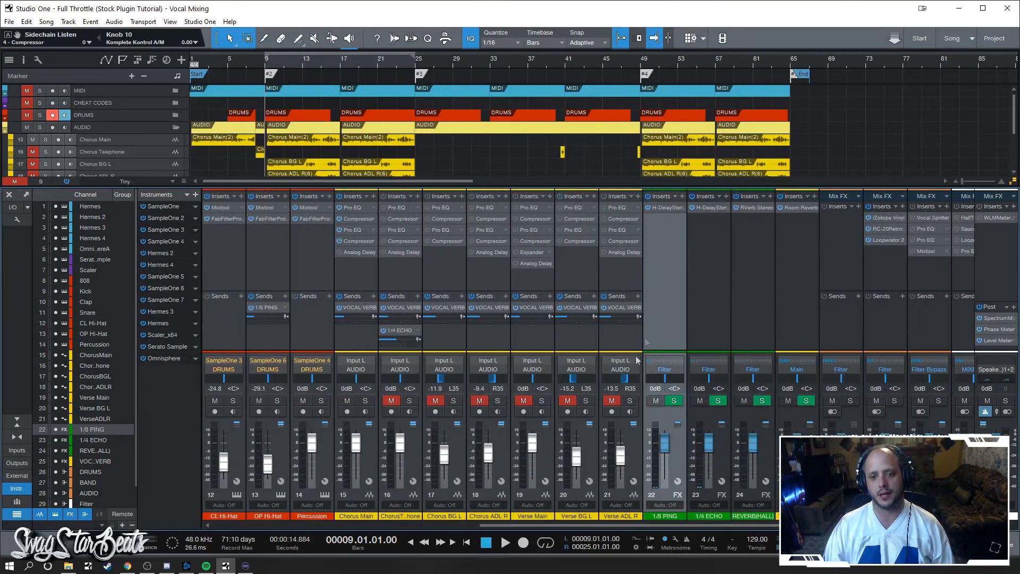
left_click(757, 271)
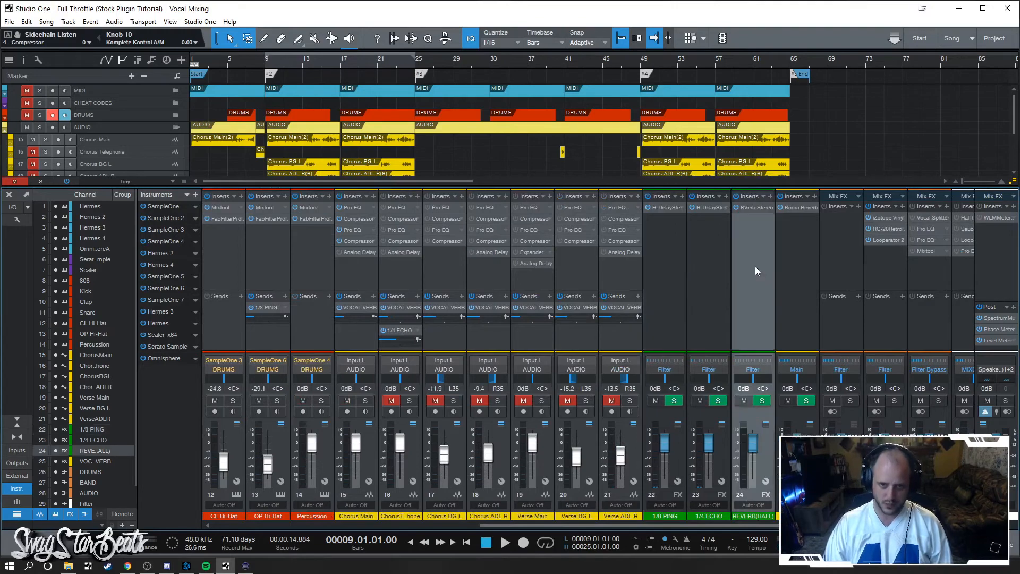
scroll(542, 392, "up", 3)
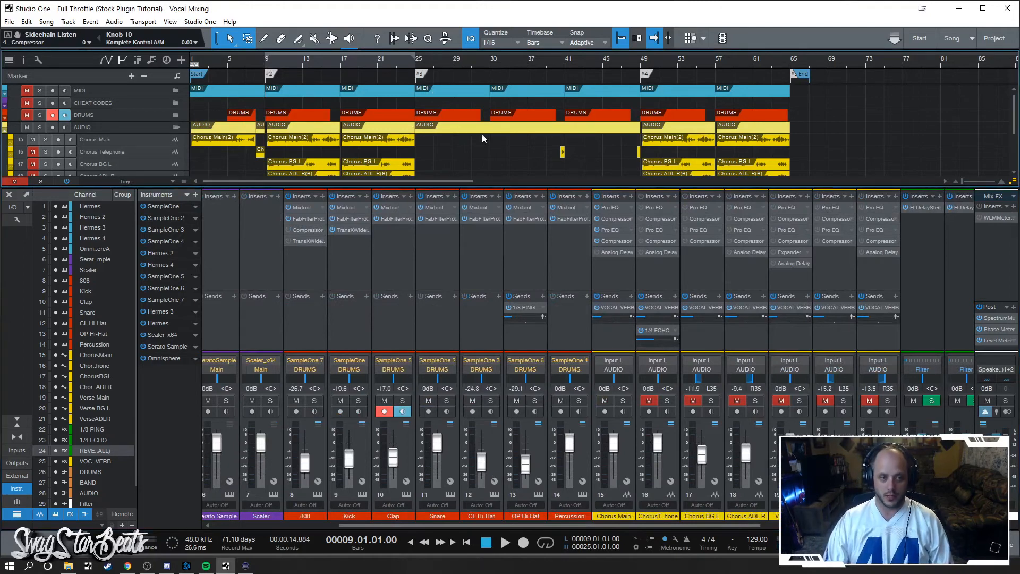
key("F3")
left_click(126, 153)
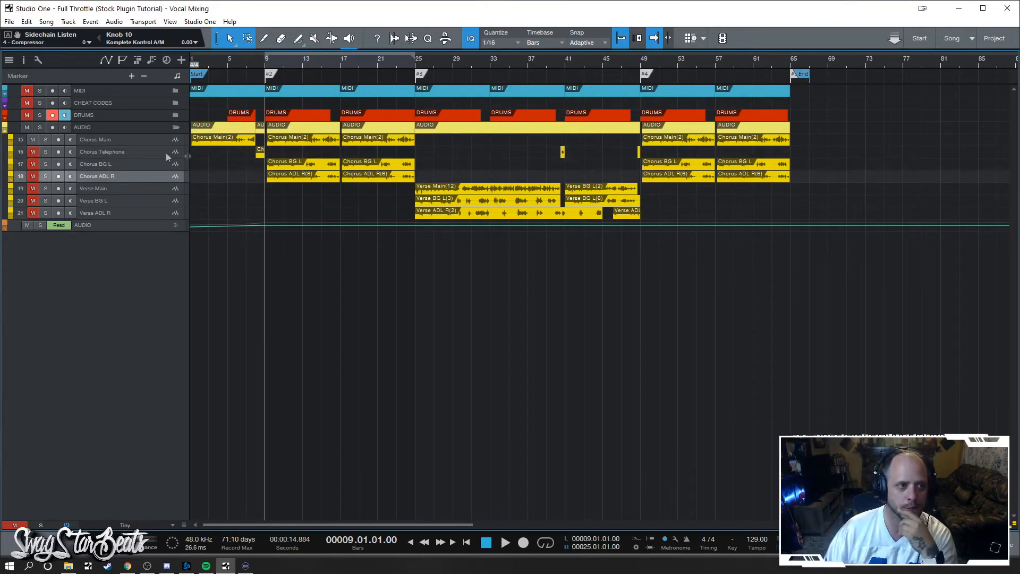
left_click(33, 151)
left_click(33, 164)
left_click(33, 176)
left_click(33, 189)
left_click(33, 200)
left_click(33, 213)
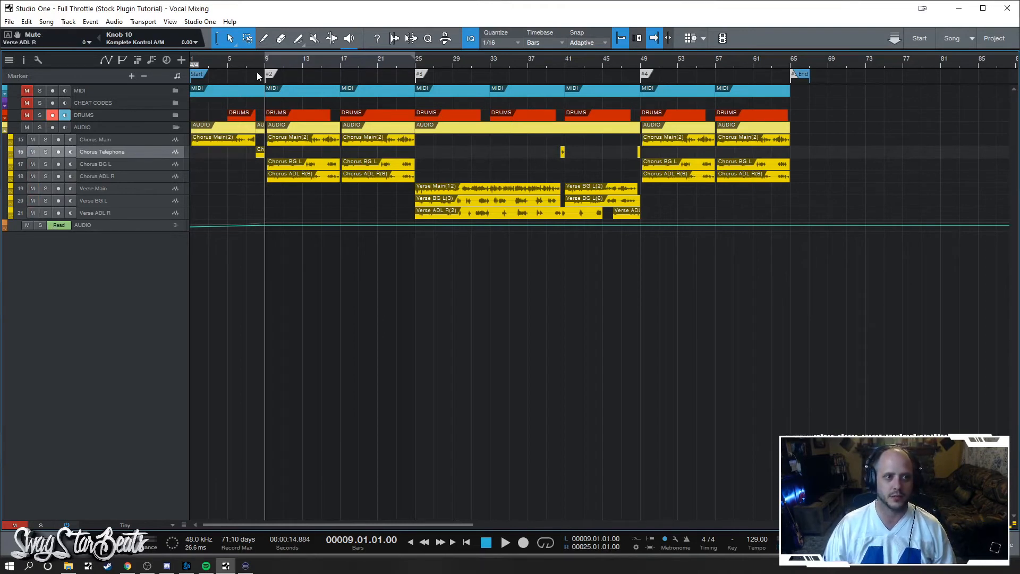
Play from bar 7 into the chorus to audition the Chorus Telephone vocal, and stop playback.
left_click(247, 57)
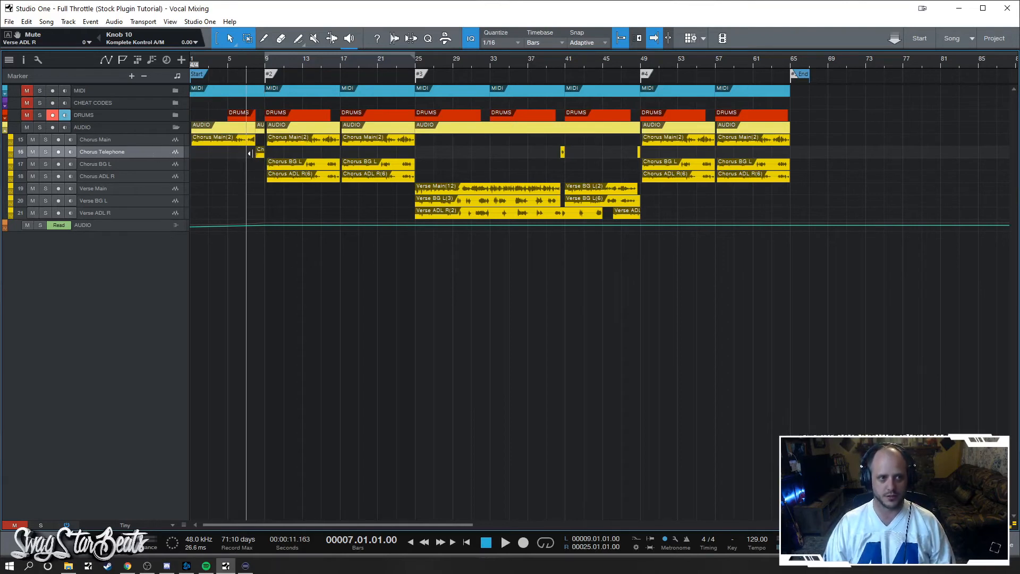
key("space")
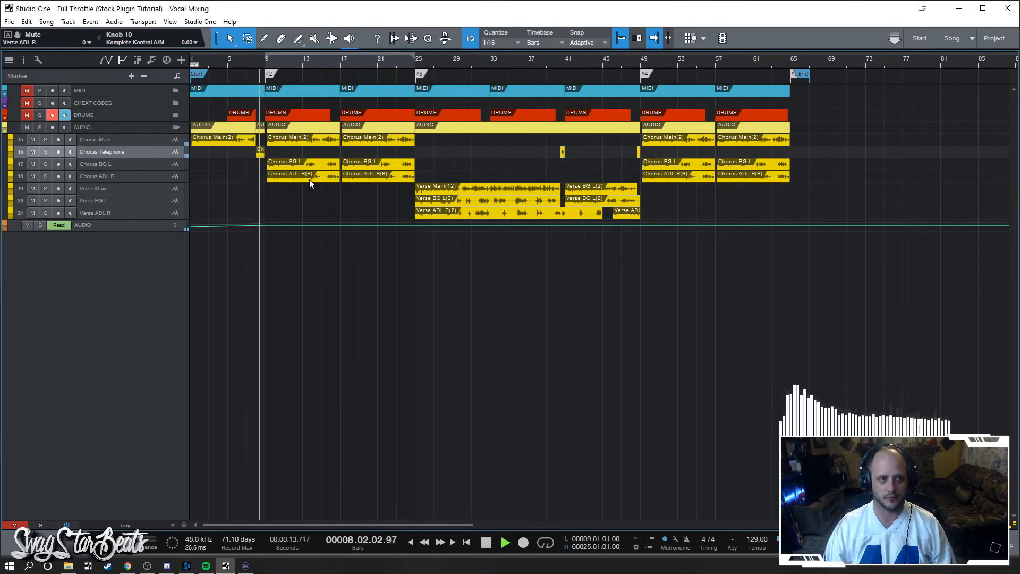
key("space")
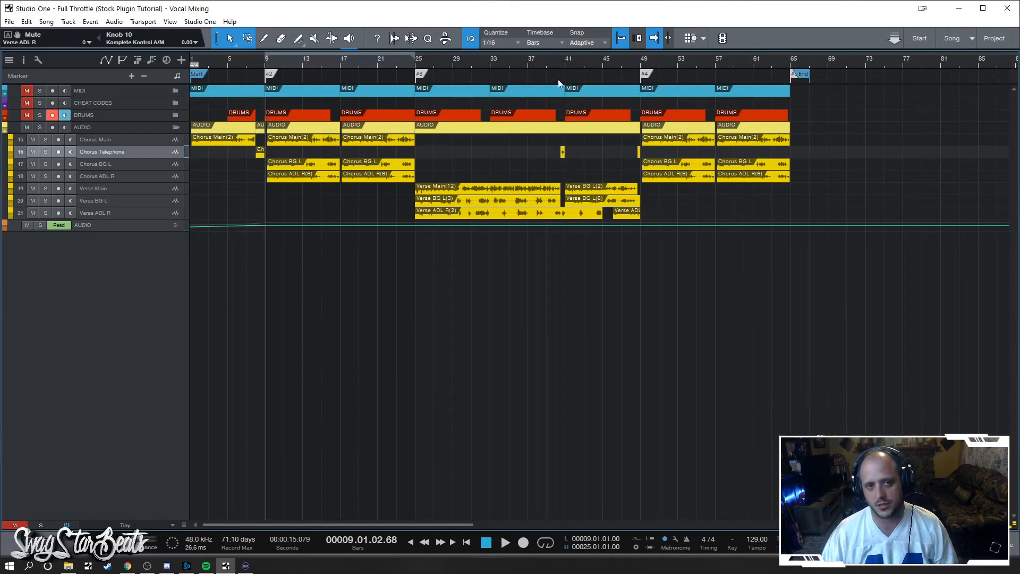
Set the playback position to bar 25 and activate all inserts on the Chorus Telephone, Chorus BG L, Chorus ADL R and three Verse channels.
left_click(416, 66)
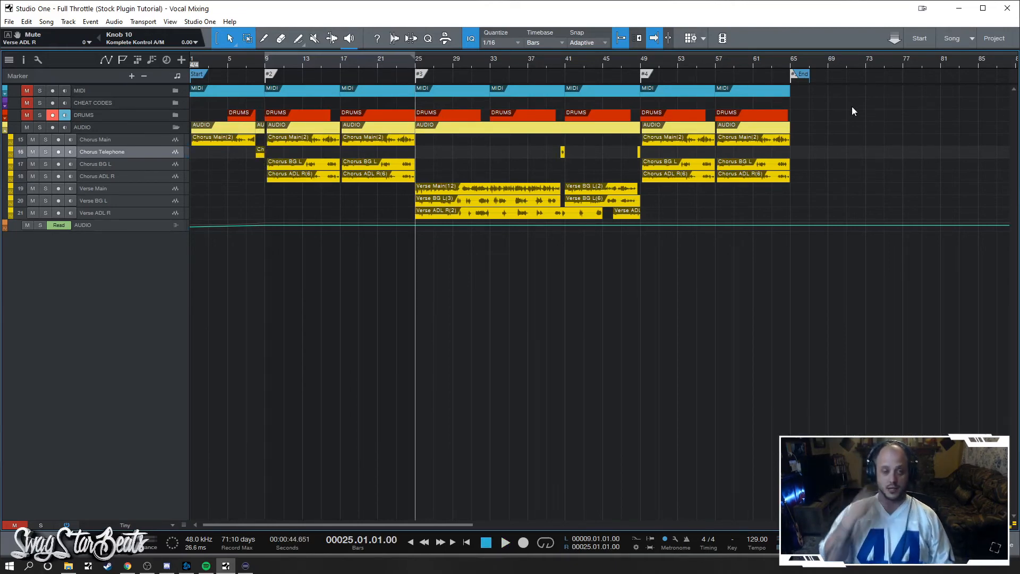
key("F3")
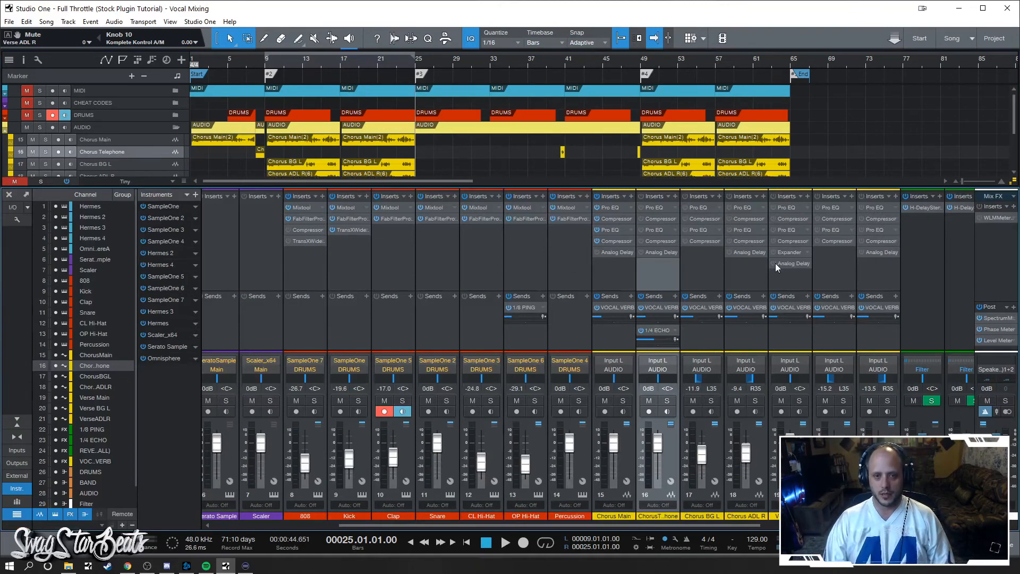
left_click(641, 196)
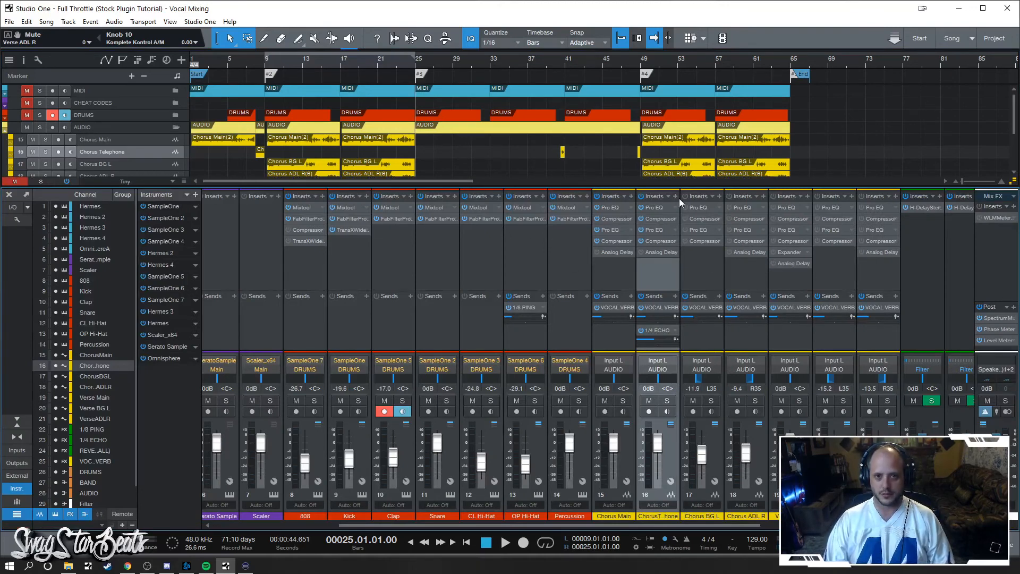
left_click(774, 196)
left_click(774, 196)
left_click(819, 196)
left_click(862, 196)
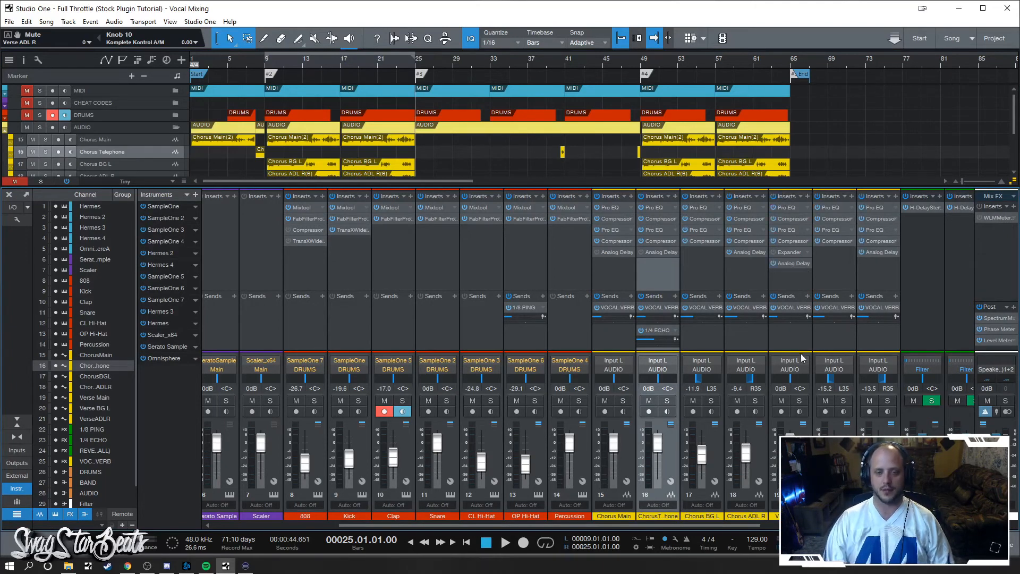
Play the verse vocals from bar 25, select the channels from Chorus Main through Verse ADL R, and stop playback.
key("F3")
key("space")
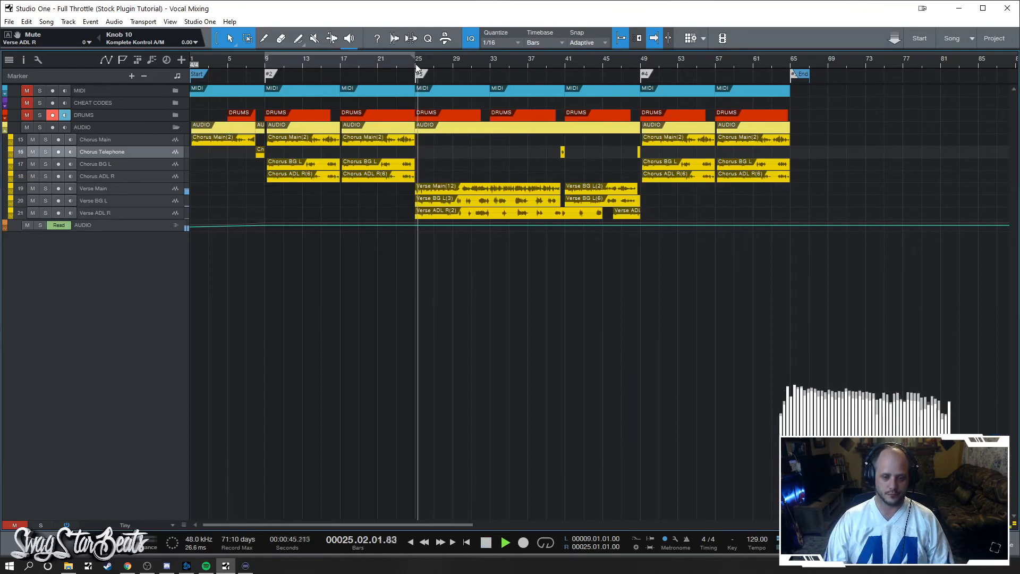
key("F3")
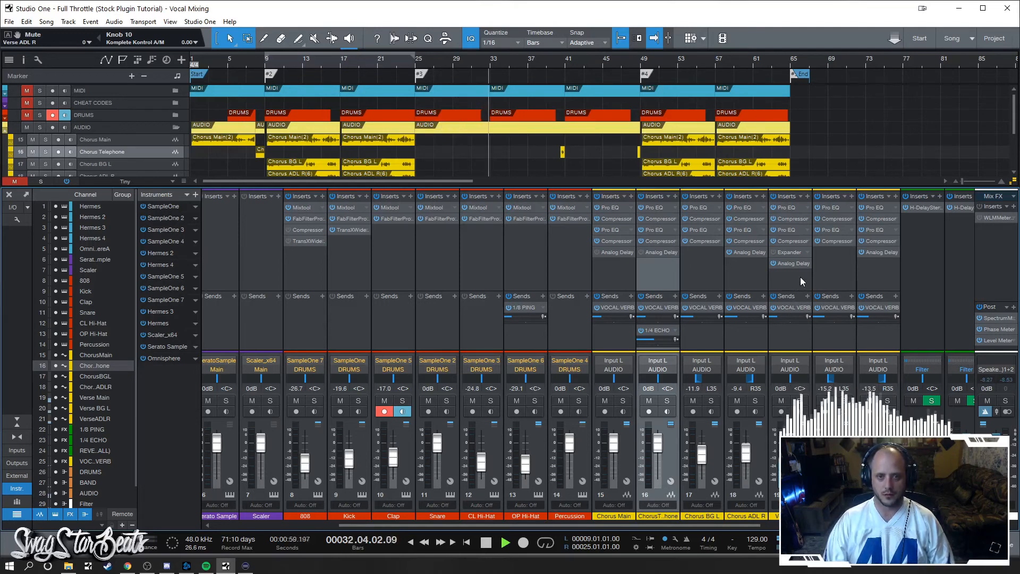
left_click(877, 279)
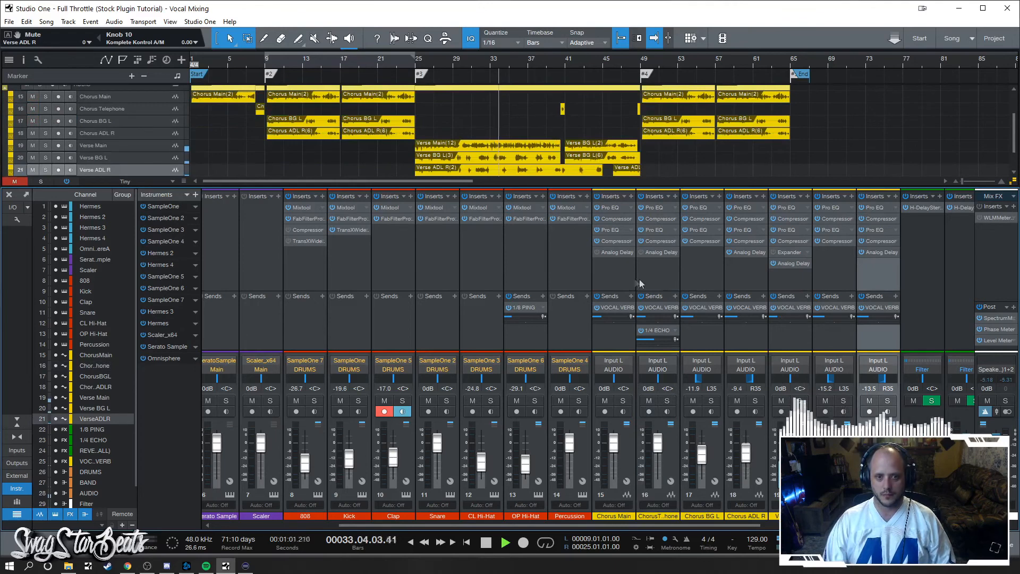
left_click(627, 273, "shift")
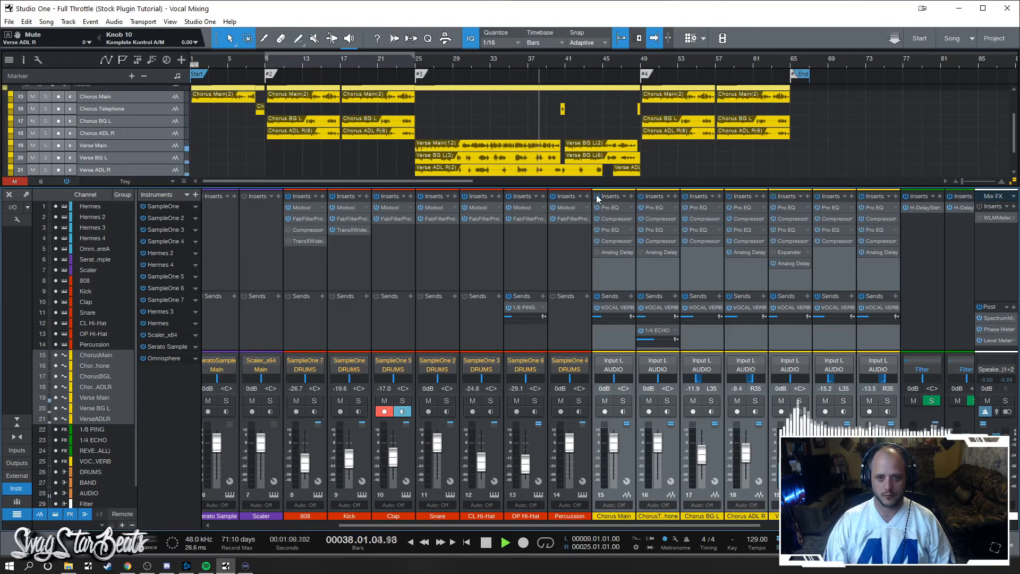
key("space")
key("F3")
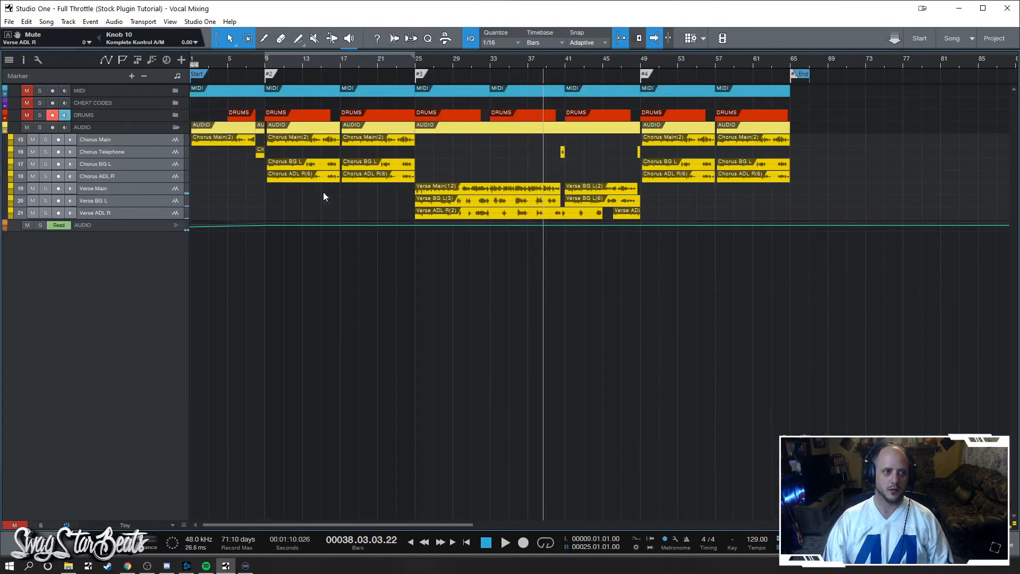
Unmute the MIDI, CHEAT CODES and DRUMS tracks.
left_click(27, 90)
left_click(27, 102)
left_click(27, 115)
Browse the available insert plugins by vendor from the Scaler channel, close the list without adding one, and select the 808 channel.
key("F3")
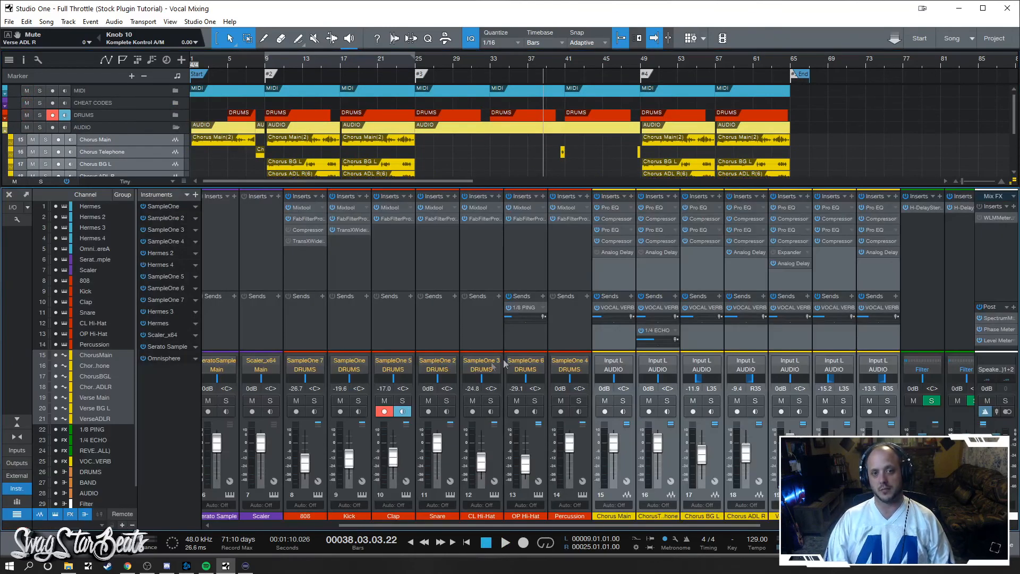
left_click(744, 336)
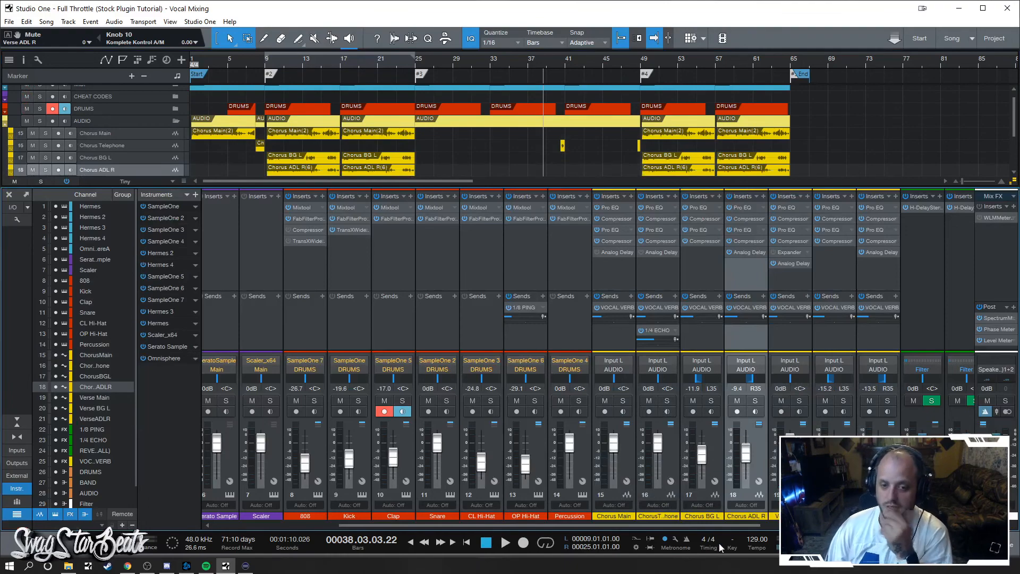
left_click_drag(729, 527, 632, 510)
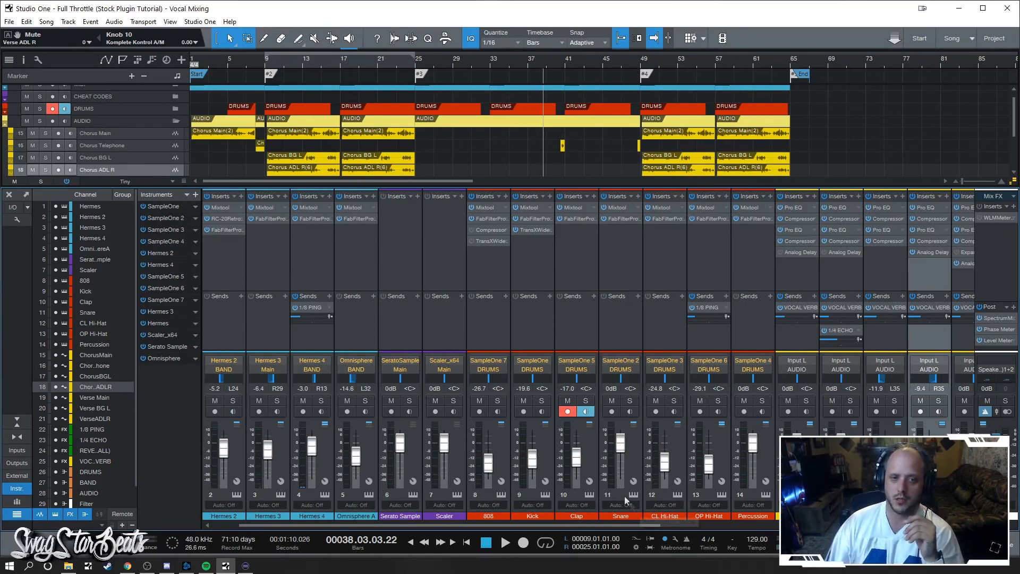
left_click(462, 196)
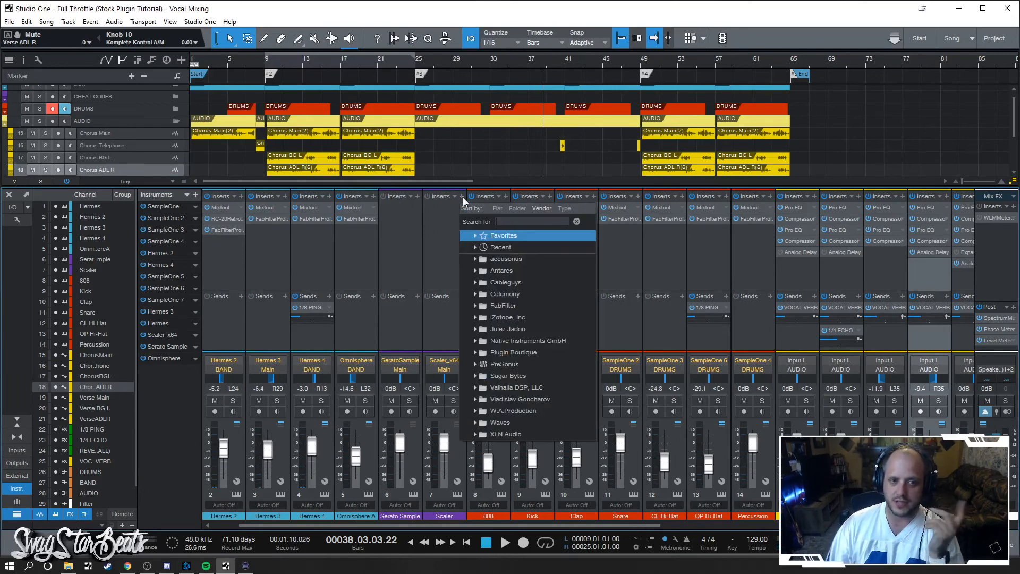
left_click(523, 304)
left_click(529, 306)
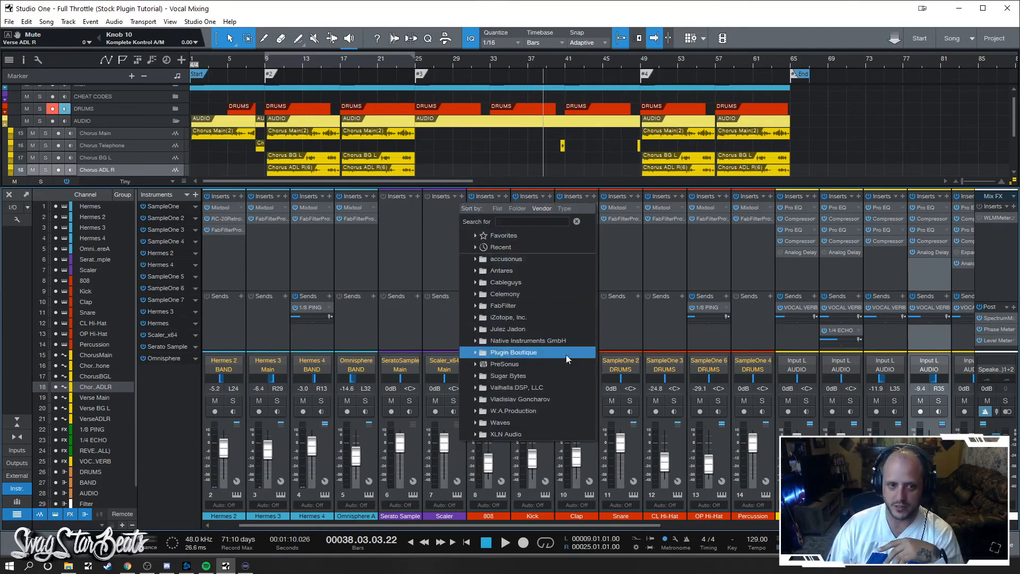
left_click(553, 421)
scroll(563, 441, "down", 1)
scroll(555, 452, "down", 3)
scroll(531, 367, "up", 2)
left_click(510, 308)
left_click(442, 235)
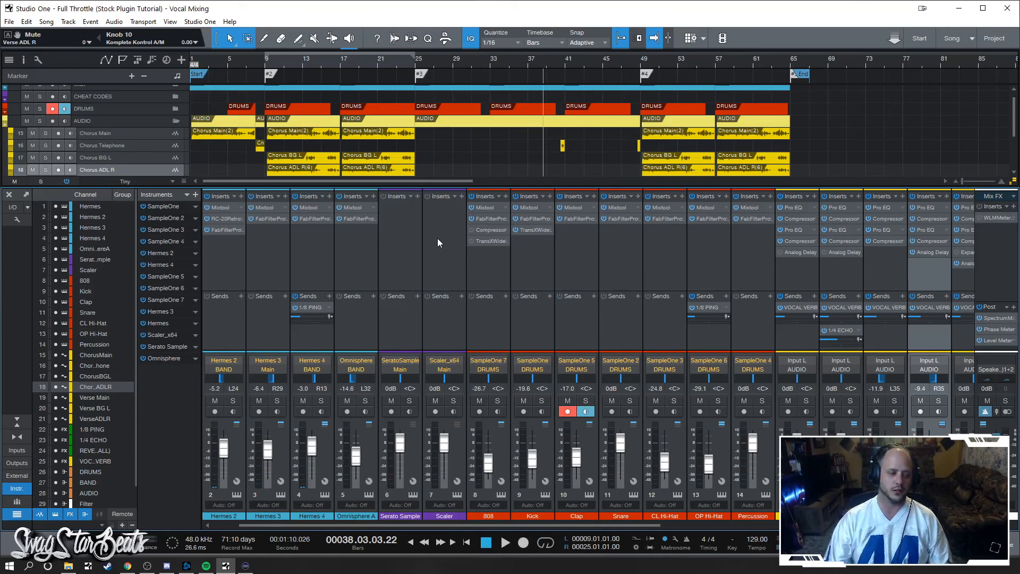
left_click(521, 266)
left_click(496, 265)
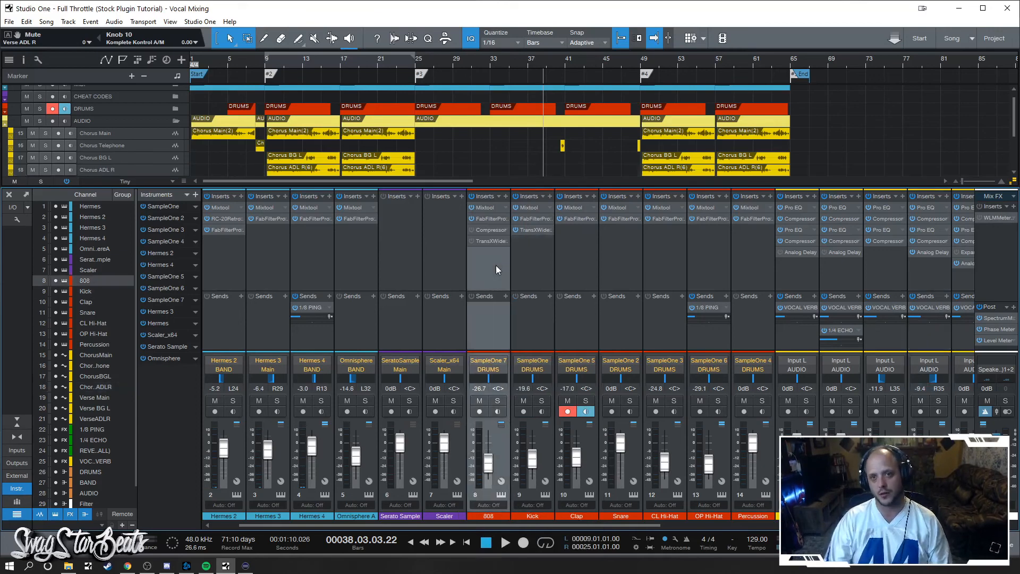
Return to the vocal channels in the mixer and examine the insert chains from Chorus Main through Verse ADL R.
key("F3")
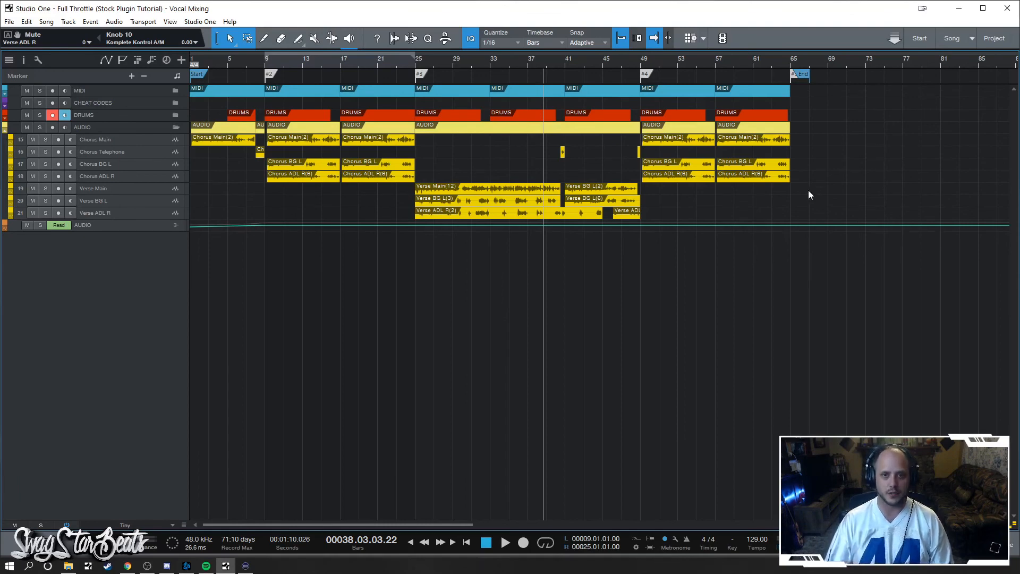
key("F3")
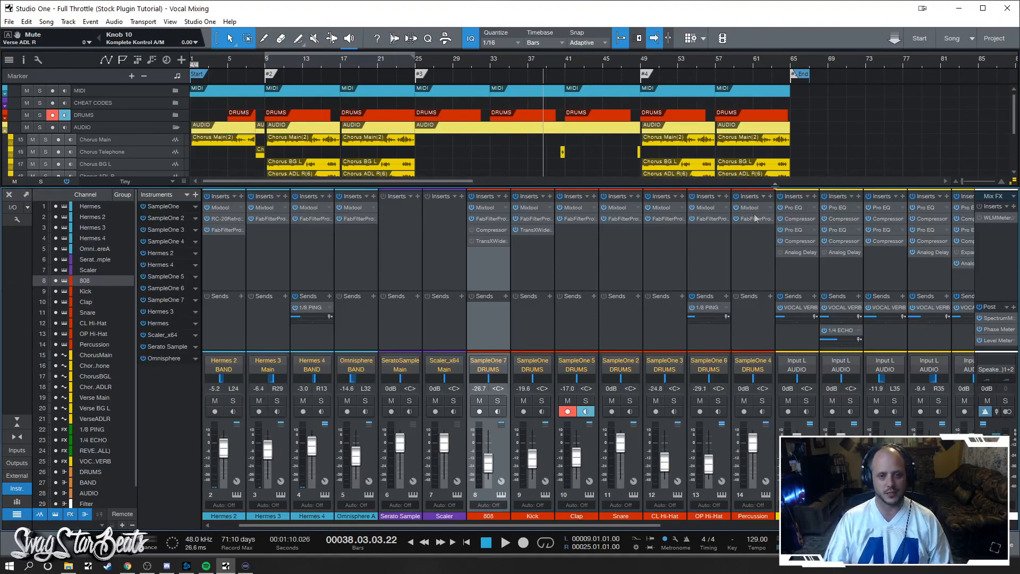
left_click_drag(627, 525, 810, 518)
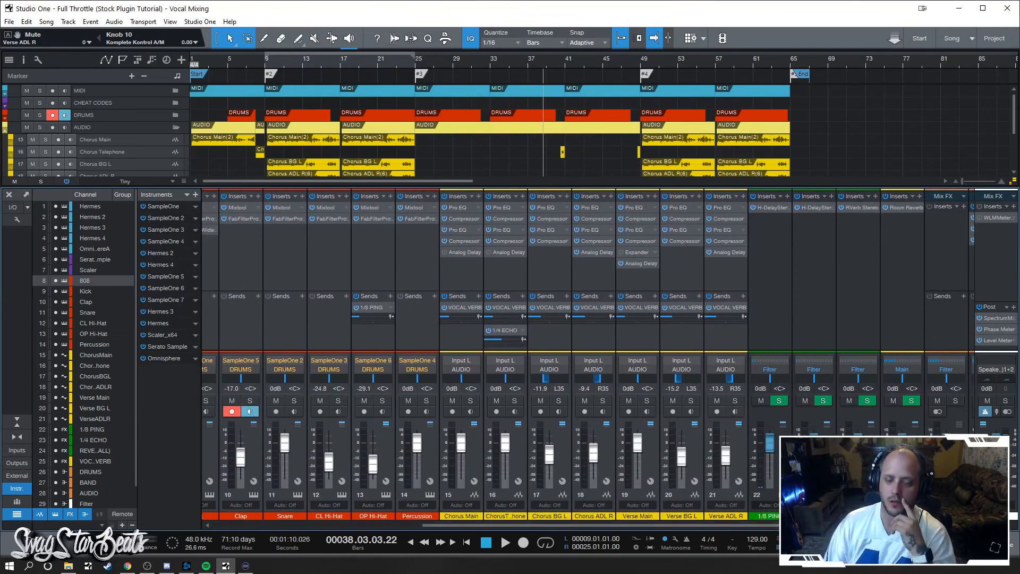
left_click(772, 249)
left_click(738, 269)
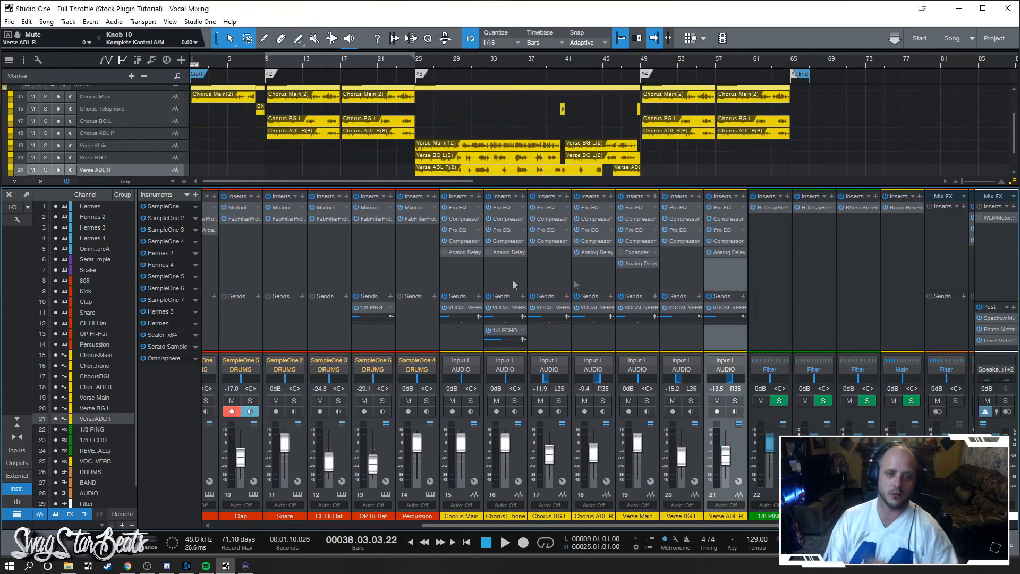
left_click(464, 282, "shift")
left_click(713, 276)
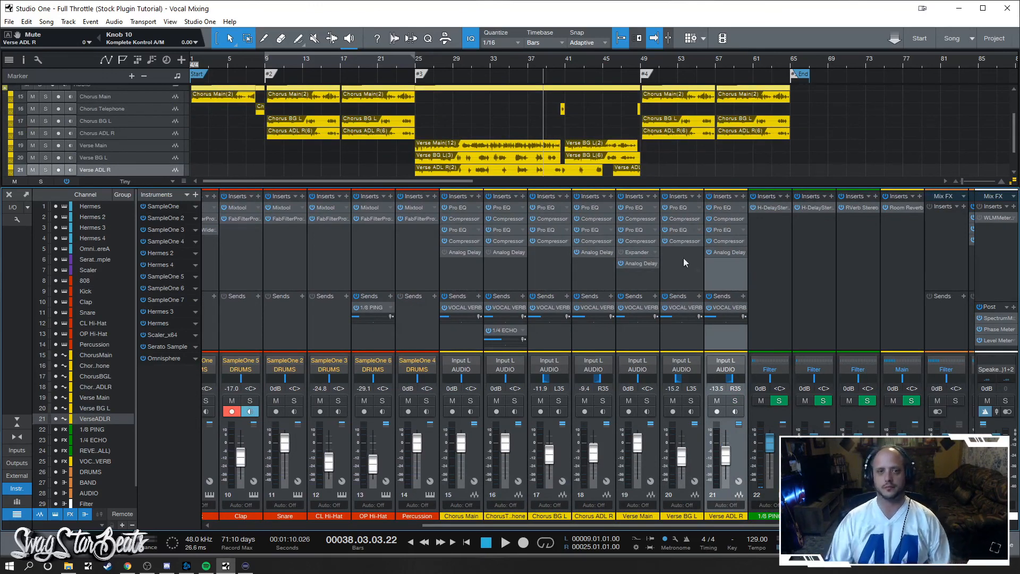
key("F4")
key("F4")
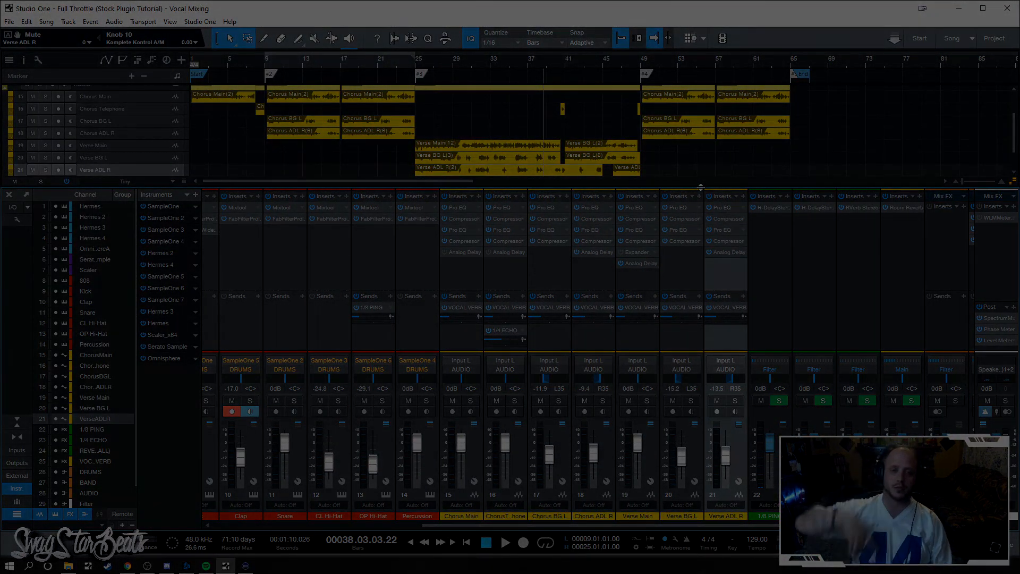
key("F3")
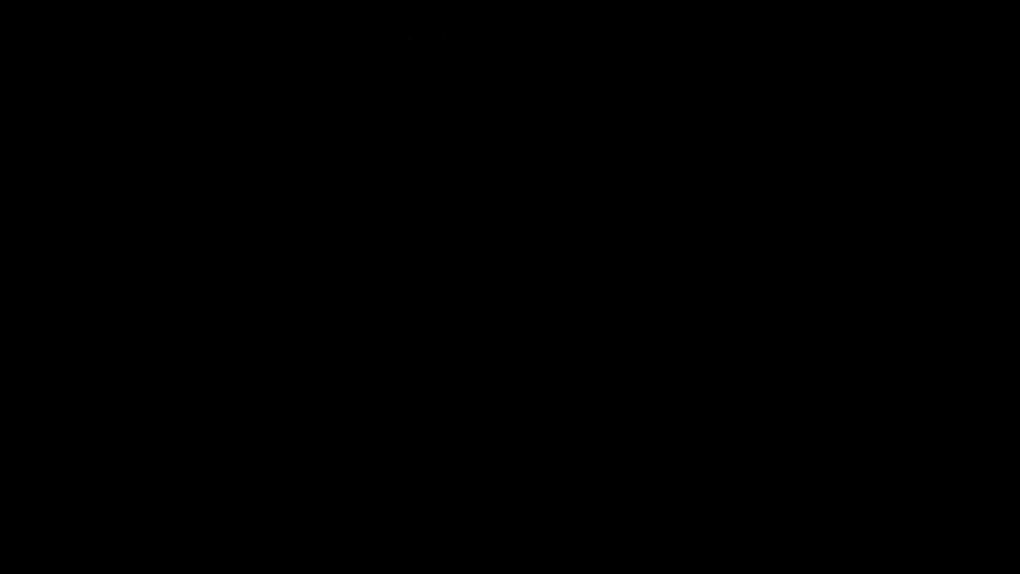